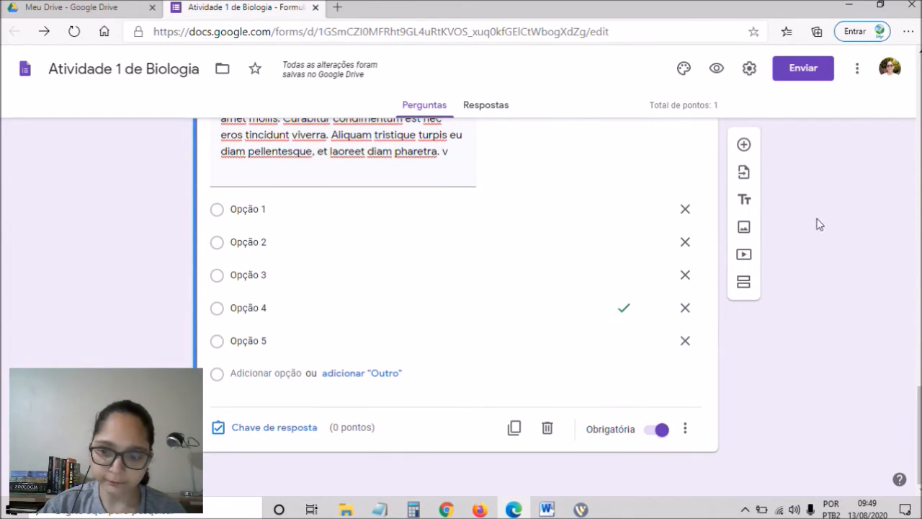
# - Add a required short-answer question titled "Pergunta com RESPOSTA CURTA" after the existing multiple-choice question
pyautogui.click(745, 145)
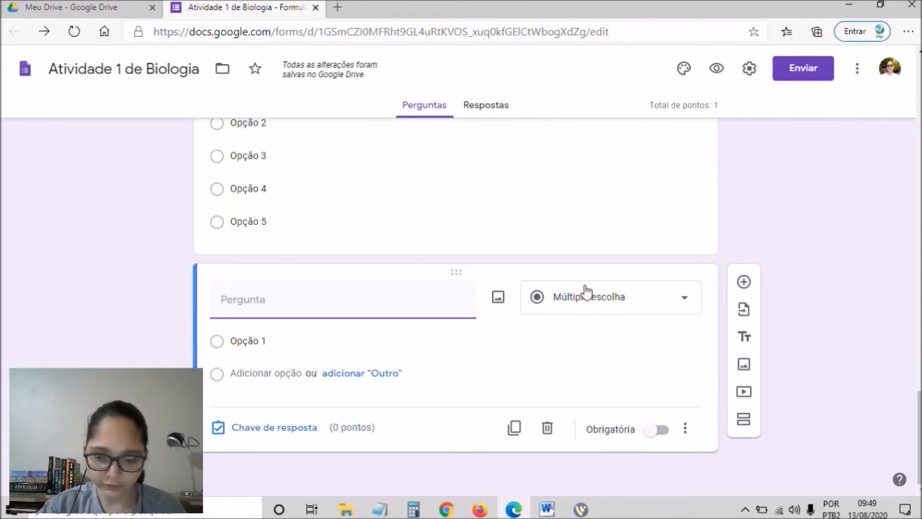
pyautogui.write('Lorem ipsum dolor sit amet, consectetur adipiscing elit. Curabitur congue in massa sit amet mollis. Curabitur condimentum est nec eros tincidunt viverra. Aliquam tristique turpis eu diam pellentesque, et laoreet diam pharetra.')
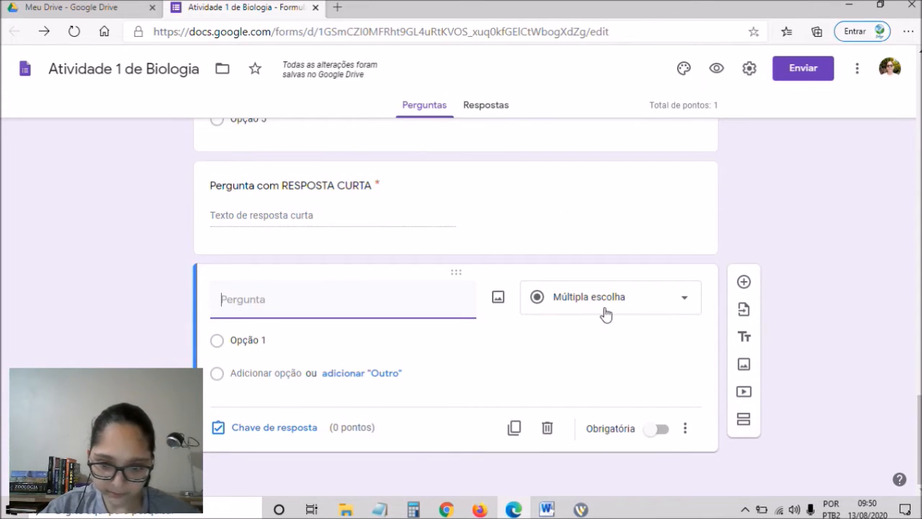
# - Make the new question a required Parágrafo question titled "Pergunta com PARÁGRAFO"
pyautogui.click(606, 312)
pyautogui.click(591, 115)
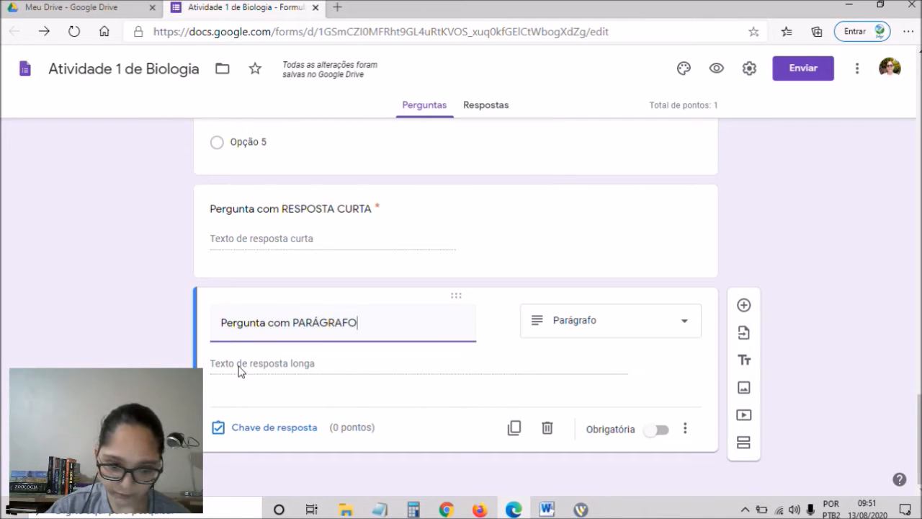
pyautogui.click(653, 431)
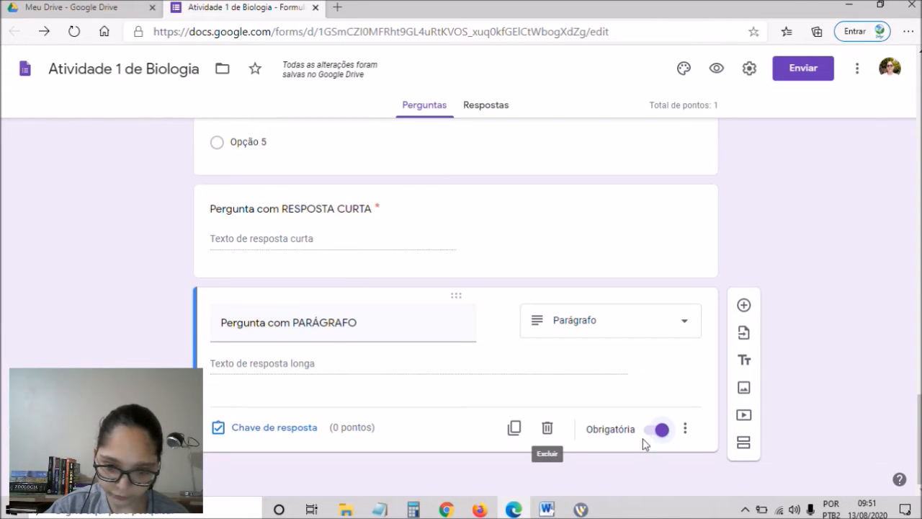
# - Add a Múltipla escolha question titled "Pergunta com MÚLTIPLA ESCOLHA" below the paragraph question
pyautogui.click(743, 305)
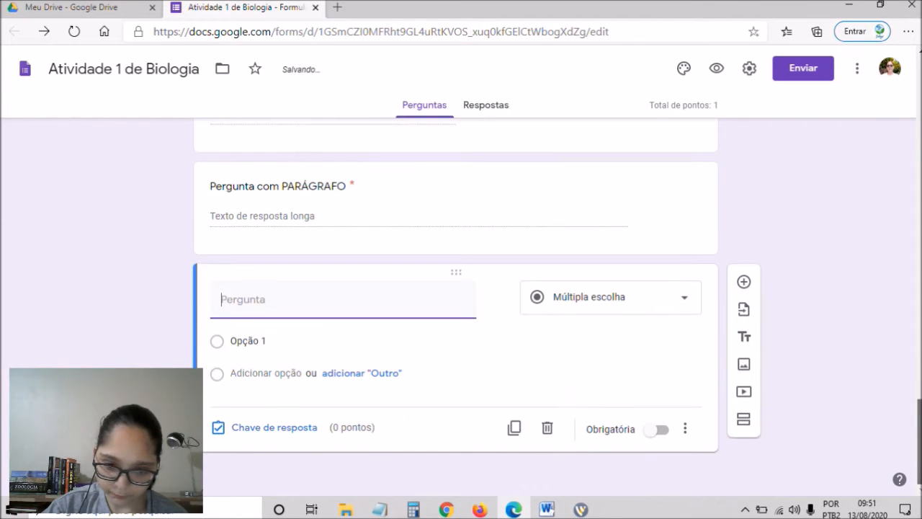
pyautogui.click(597, 308)
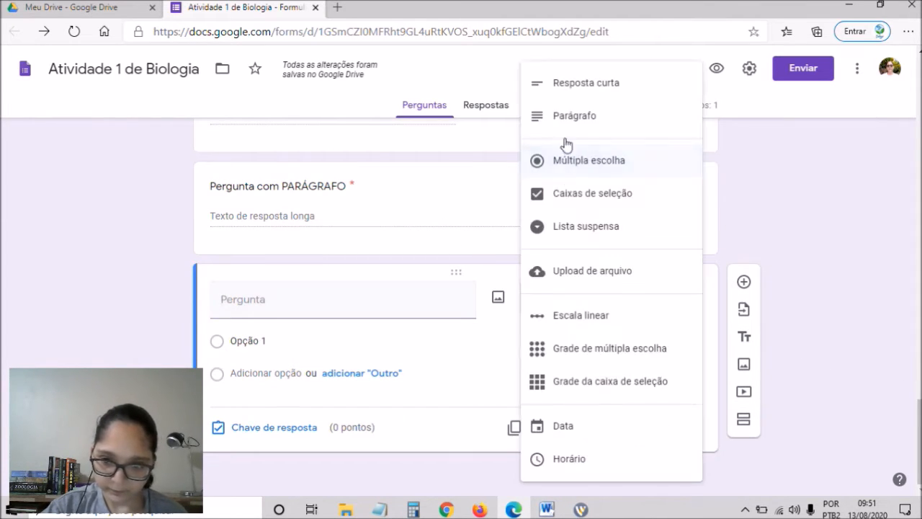
pyautogui.click(590, 165)
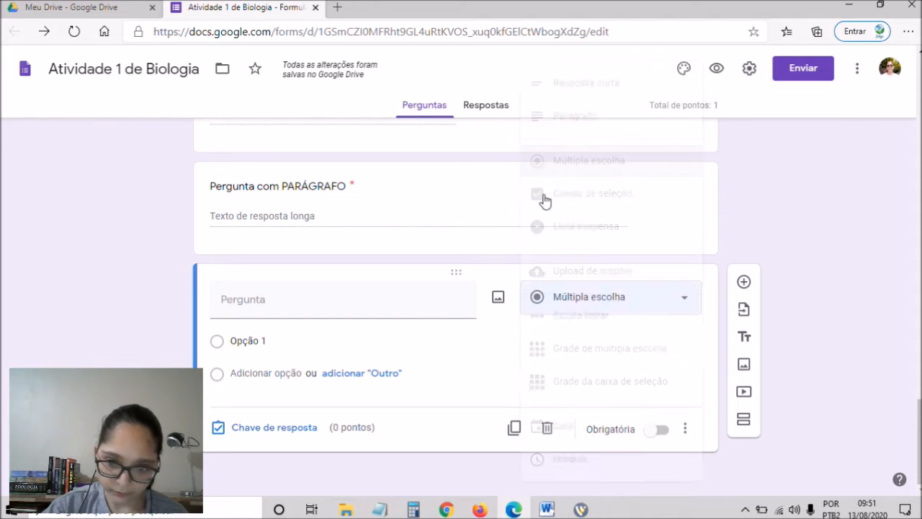
pyautogui.click(308, 309)
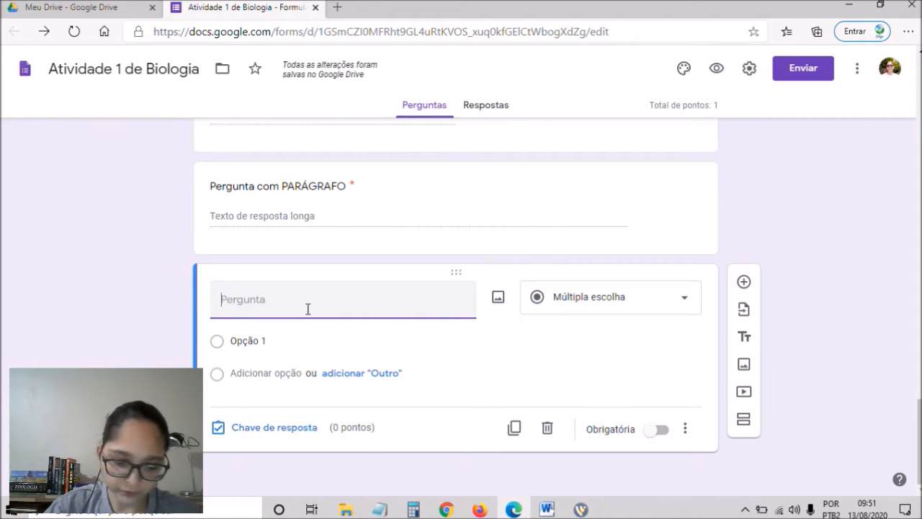
pyautogui.write('Pergunta com')
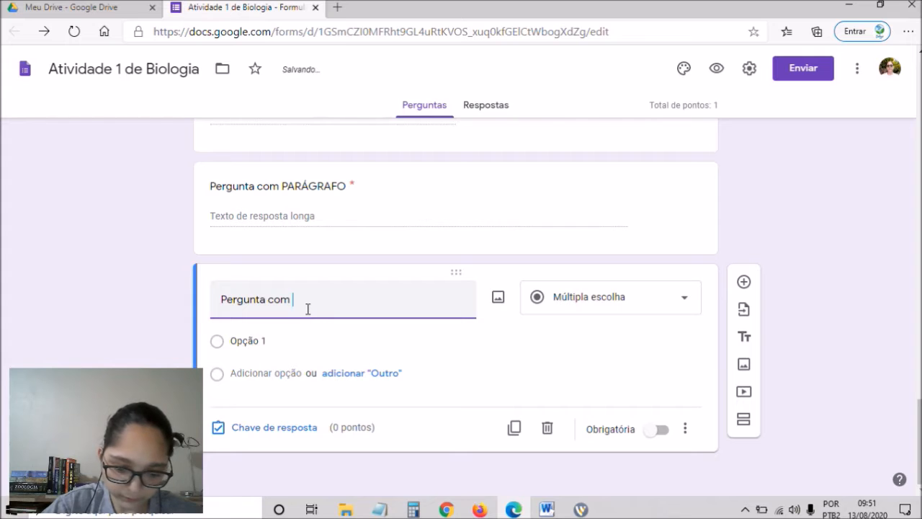
pyautogui.write(' MÚLTIPLA ESCOLHA')
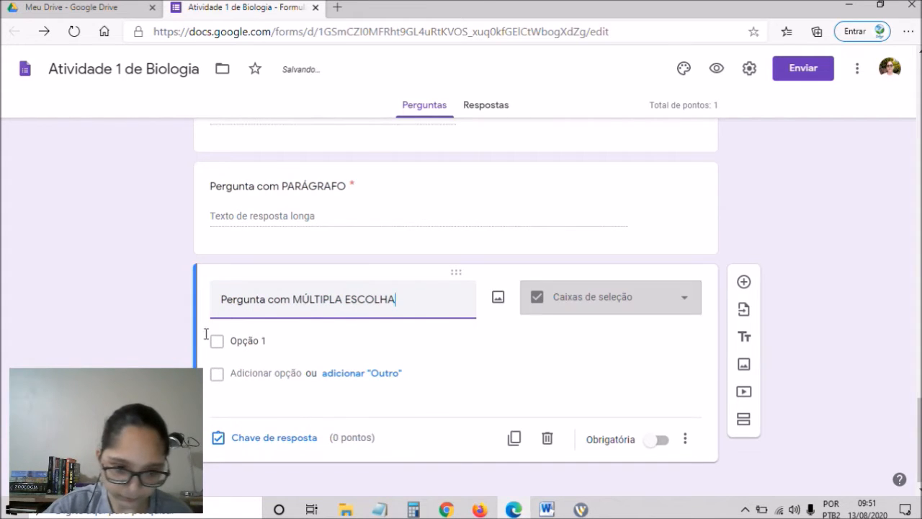
pyautogui.click(542, 308)
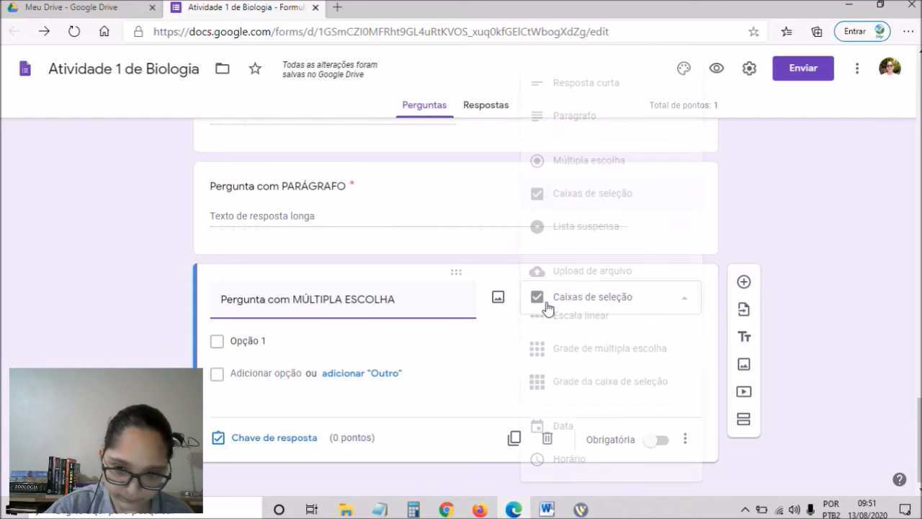
pyautogui.click(599, 162)
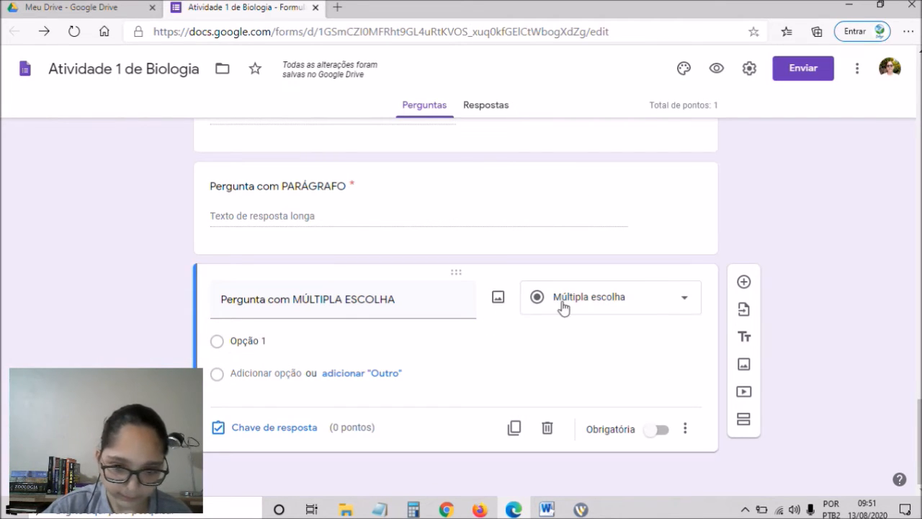
# - Add Opção 2 through Opção 5 as answer choices to the multiple-choice question
pyautogui.click(250, 372)
pyautogui.click(251, 407)
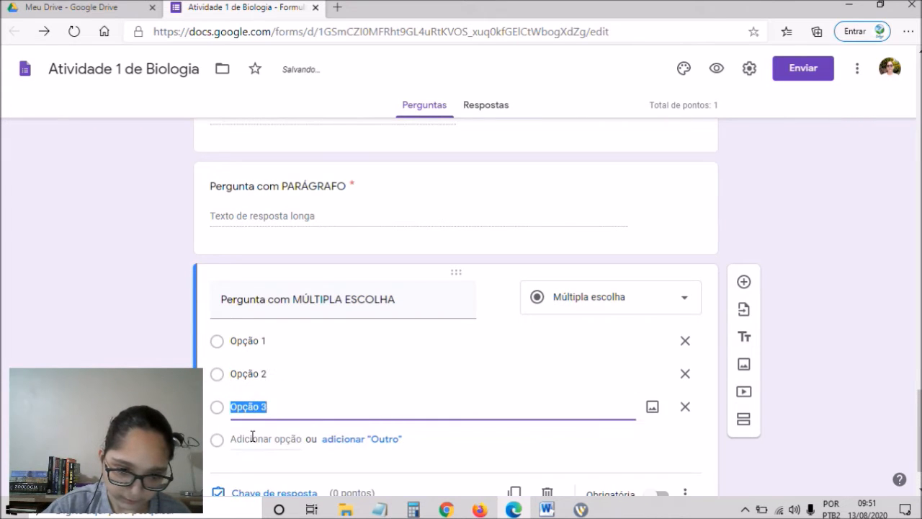
pyautogui.click(252, 439)
pyautogui.click(244, 472)
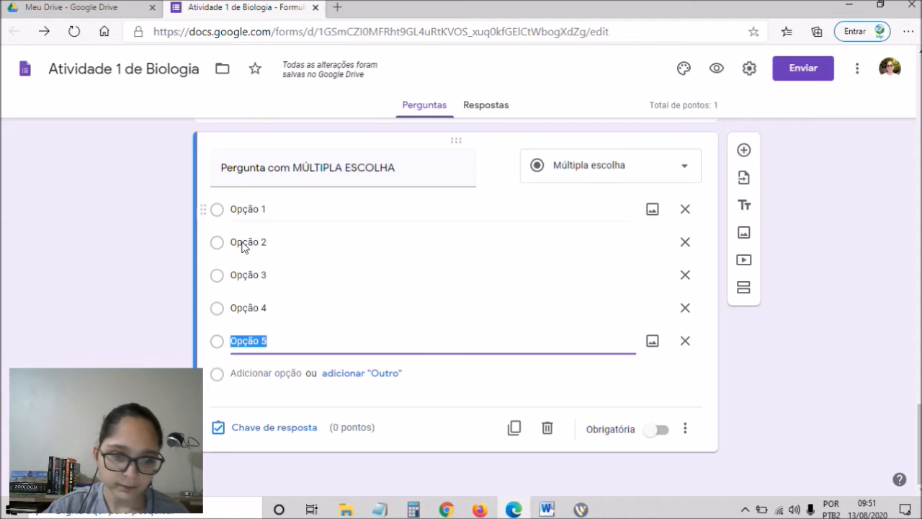
# - Add a Caixas de seleção question titled "Pergunta com CAIXAS DE SELEÇÃO" below the multiple-choice question
pyautogui.click(744, 150)
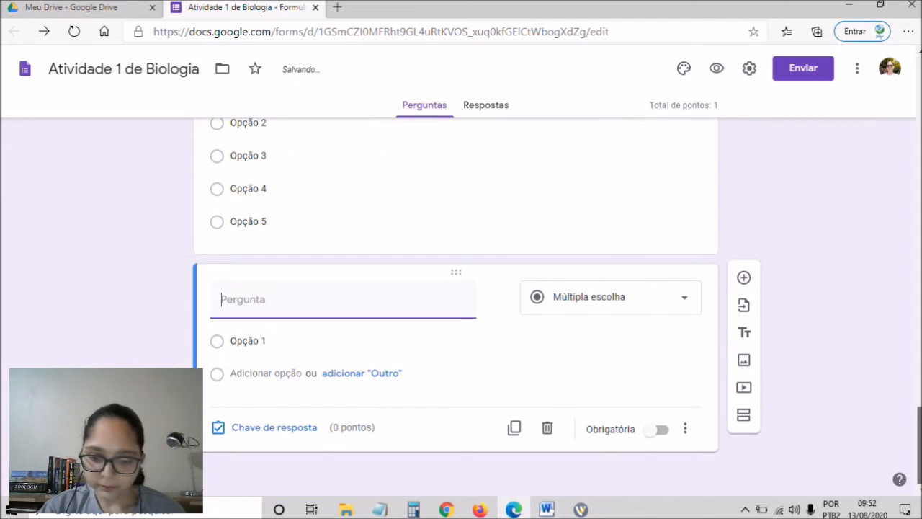
pyautogui.click(604, 290)
pyautogui.click(612, 198)
pyautogui.click(338, 298)
pyautogui.write('Pergunta com CAIXAS DE SELEÇÃO')
# - Add Opção 2 through Opção 5 to the checkbox question and make it required
pyautogui.click(277, 342)
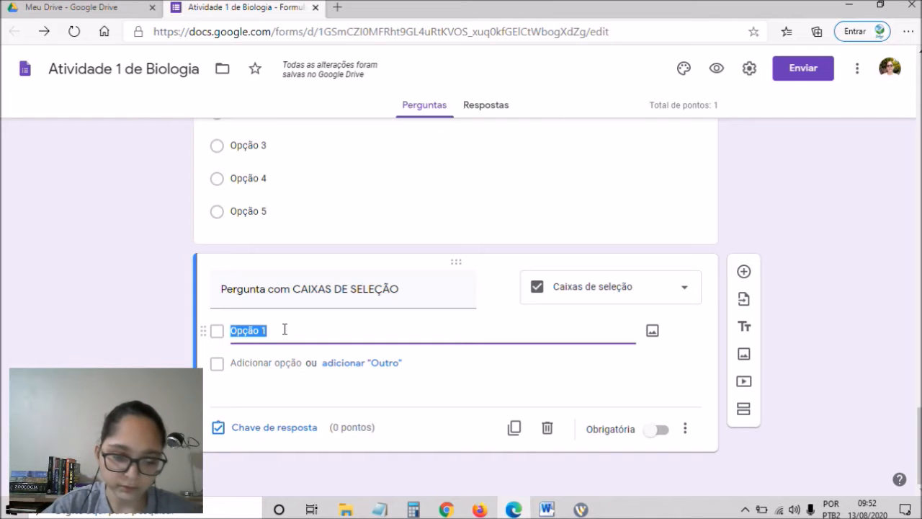
pyautogui.click(267, 364)
pyautogui.click(249, 396)
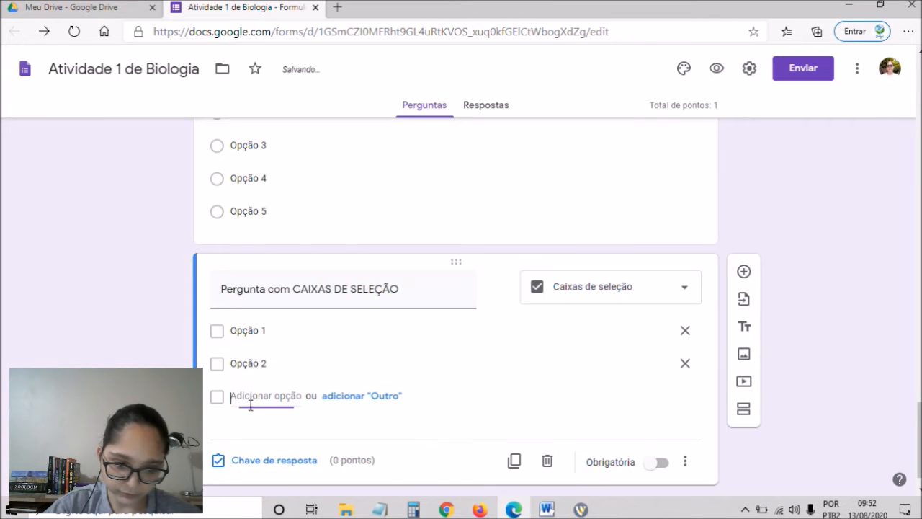
pyautogui.click(249, 429)
pyautogui.click(245, 461)
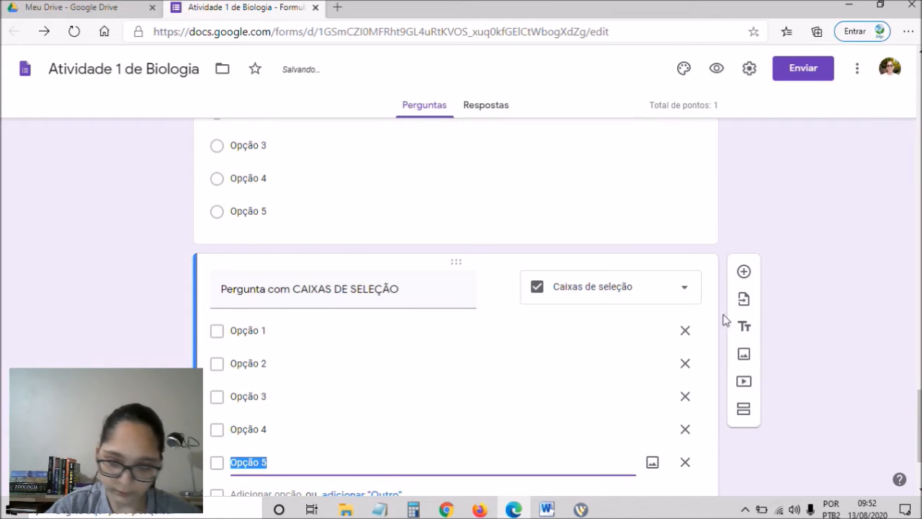
pyautogui.scroll(-2, 726, 428)
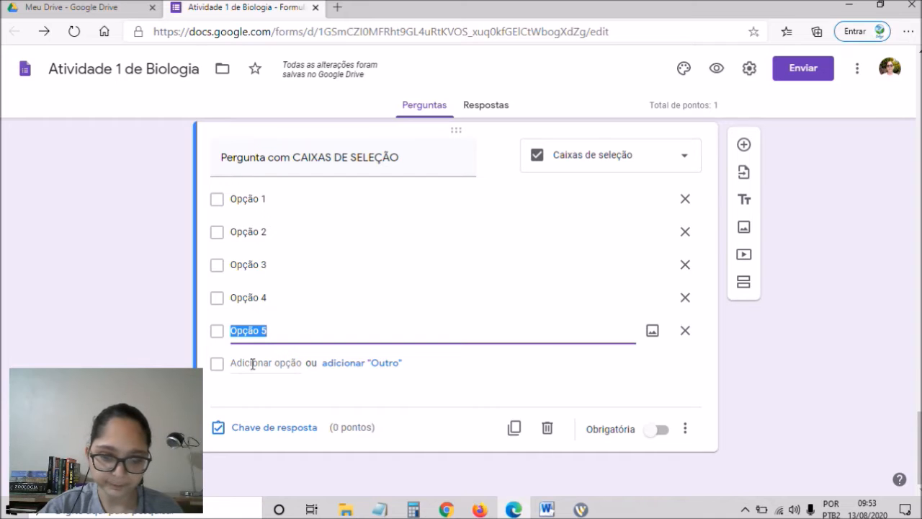
pyautogui.click(662, 430)
# - Add a Lista suspensa question titled "Pergunta com LISTA SUSPENSAS" below the checkbox question
pyautogui.click(743, 145)
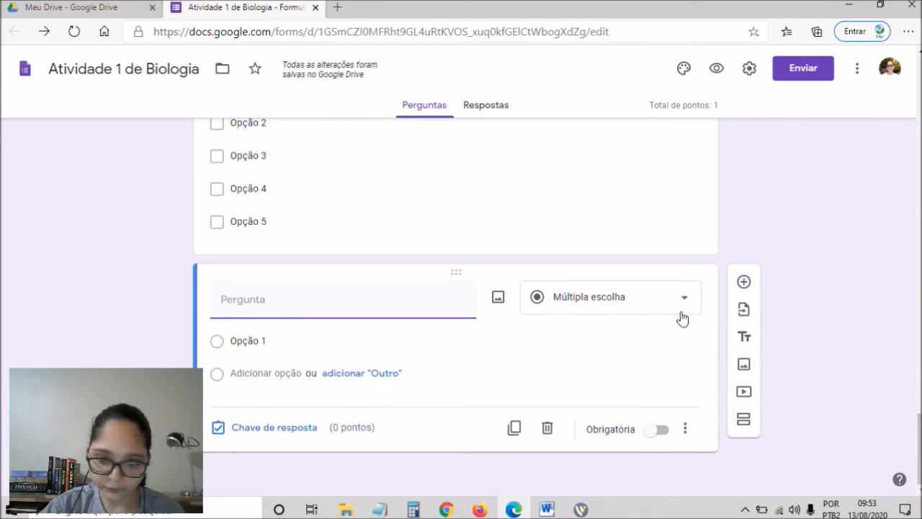
pyautogui.click(667, 298)
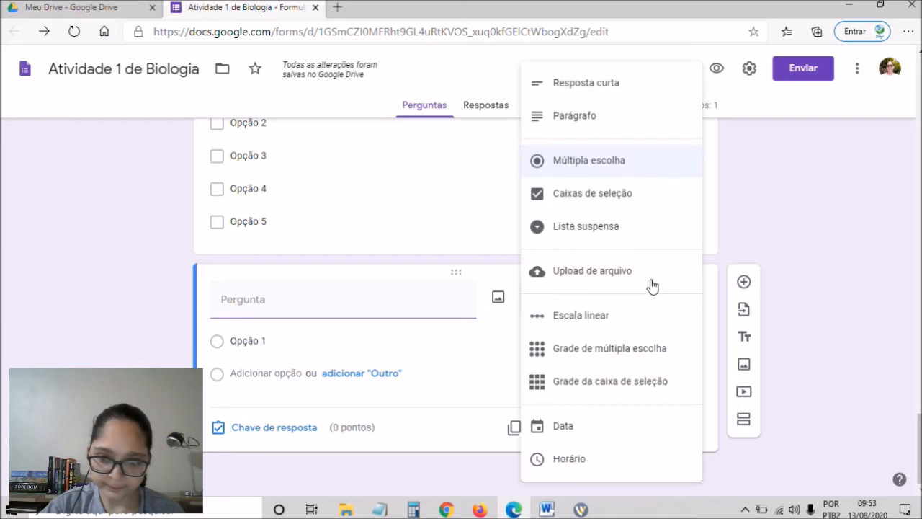
pyautogui.click(596, 243)
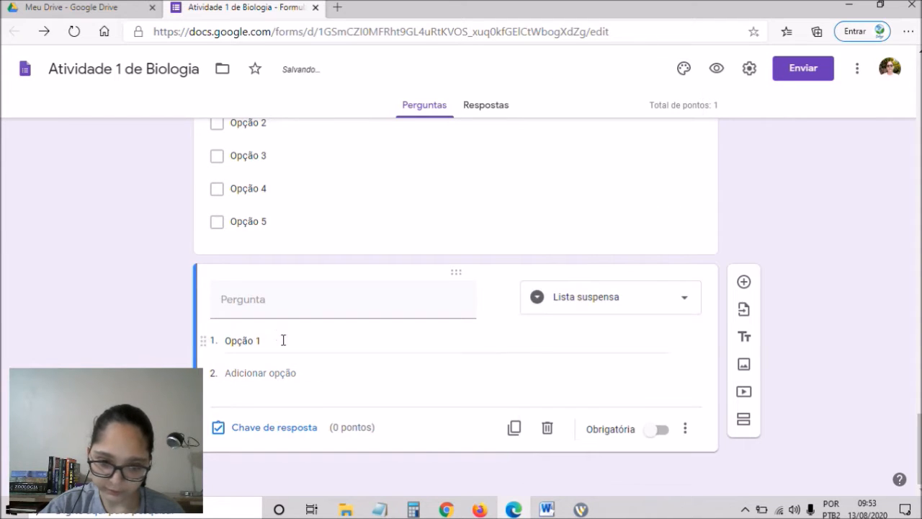
pyautogui.click(255, 307)
pyautogui.write('Pergunta com ')
pyautogui.write('Ll')
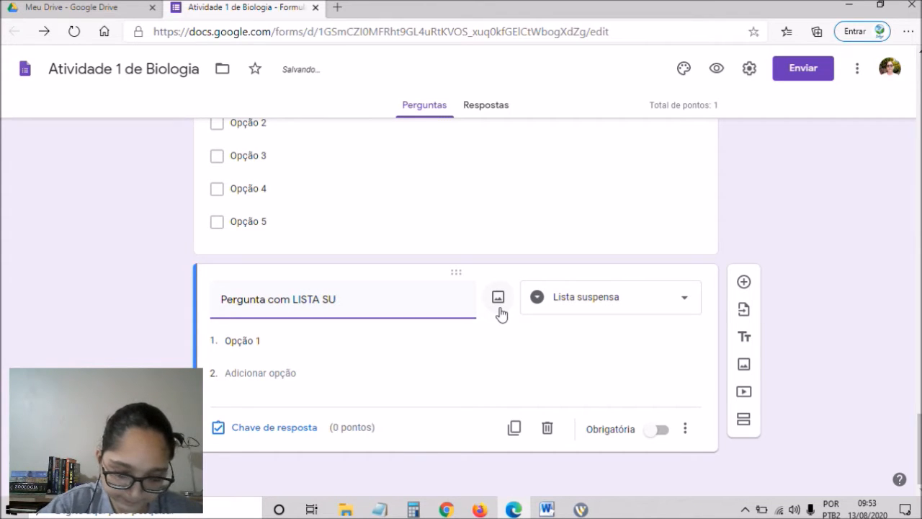
pyautogui.write('STA SUSPENSAS')
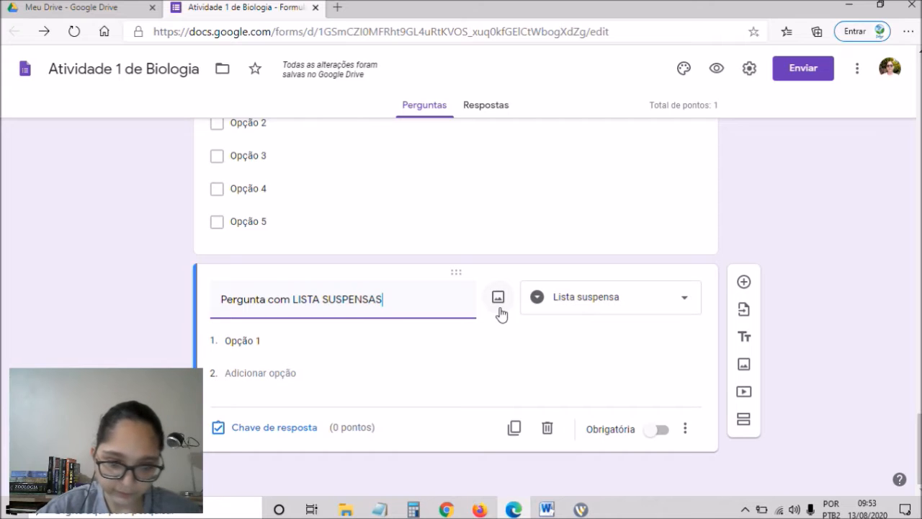
# - Enter 1º A, 1º B and 1º C as the options of the dropdown question
pyautogui.click(261, 343)
pyautogui.write('1º A')
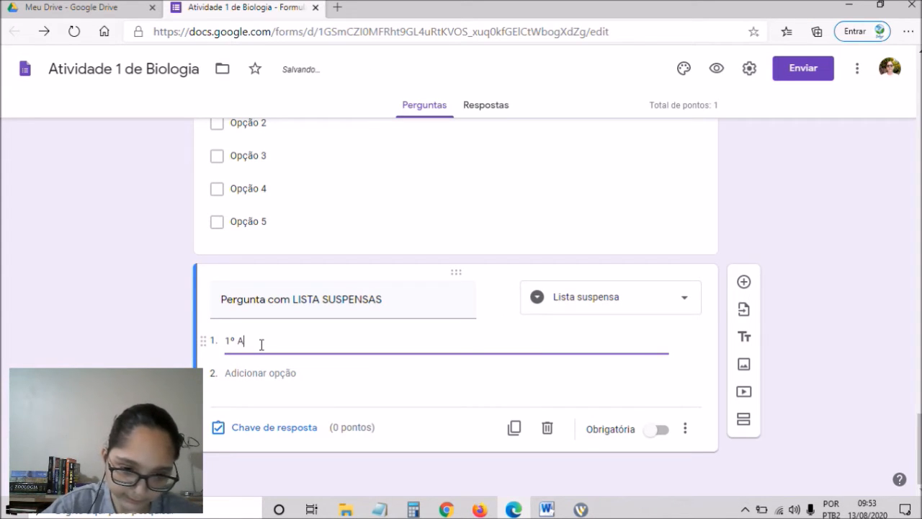
pyautogui.click(270, 373)
pyautogui.write('1º B')
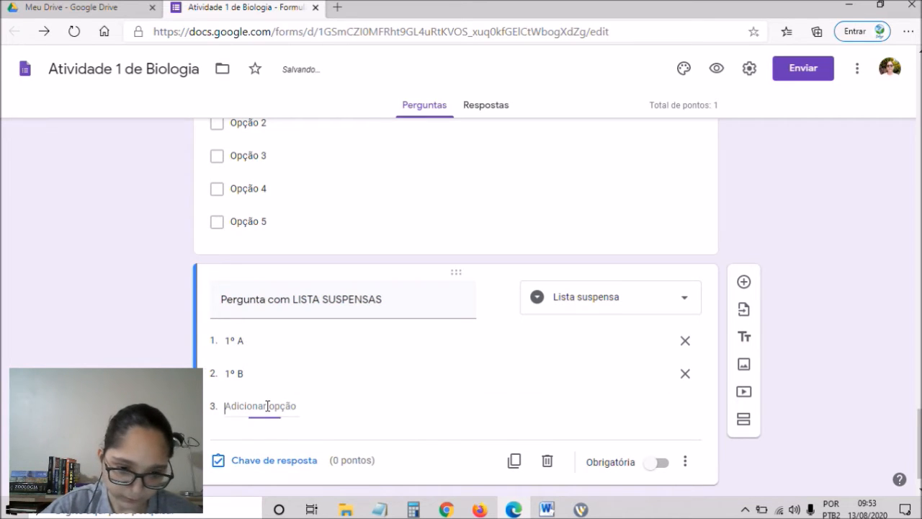
pyautogui.click(265, 406)
pyautogui.write('1º')
pyautogui.click(114, 360)
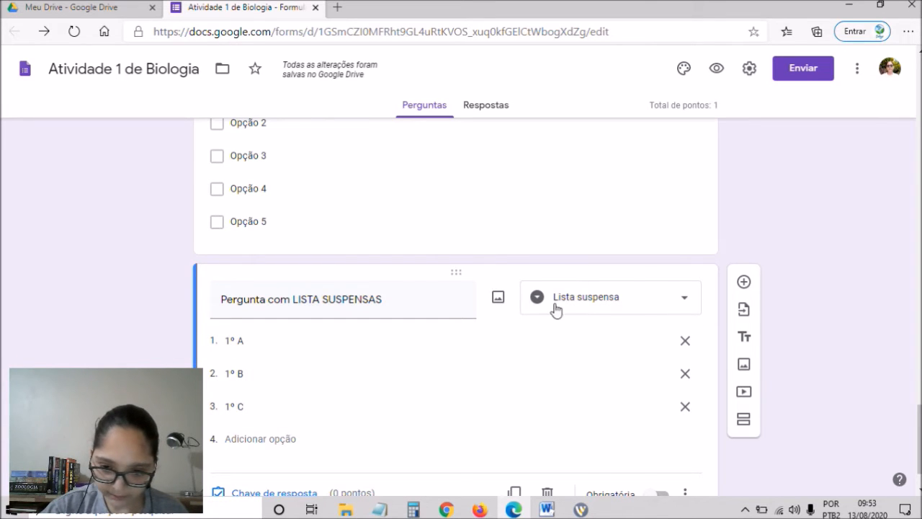
# - Keep the Lista suspensa type for the dropdown question and make it required
pyautogui.click(624, 306)
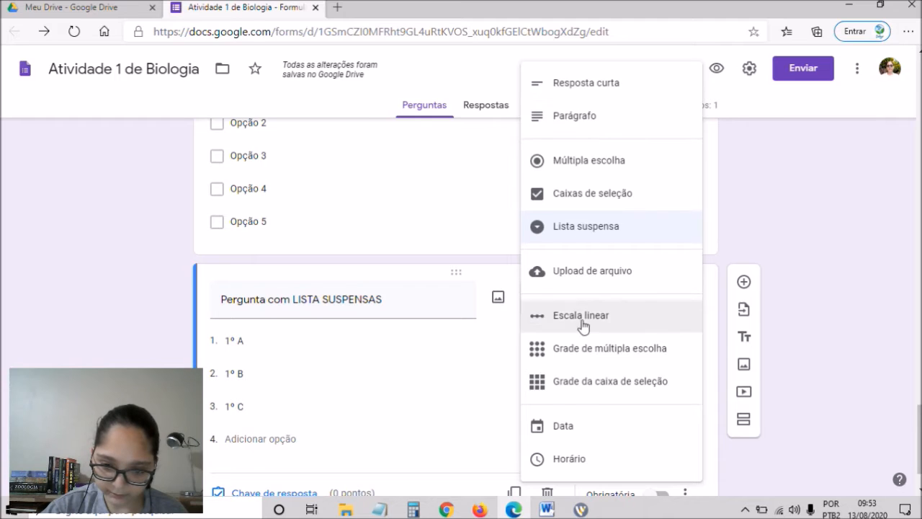
pyautogui.click(871, 305)
pyautogui.scroll(-1, 838, 368)
pyautogui.click(657, 430)
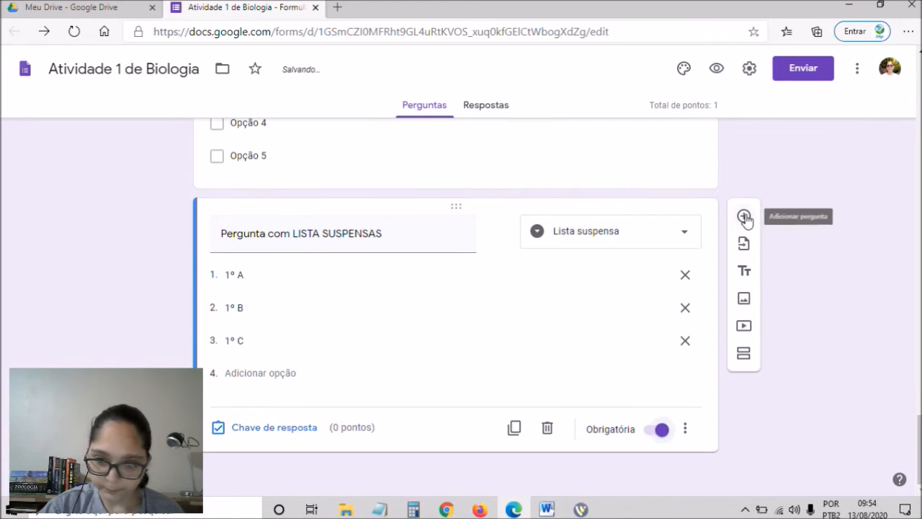
# - Add an Upload de arquivo question below the dropdown question and allow participants to upload files to Drive
pyautogui.click(744, 215)
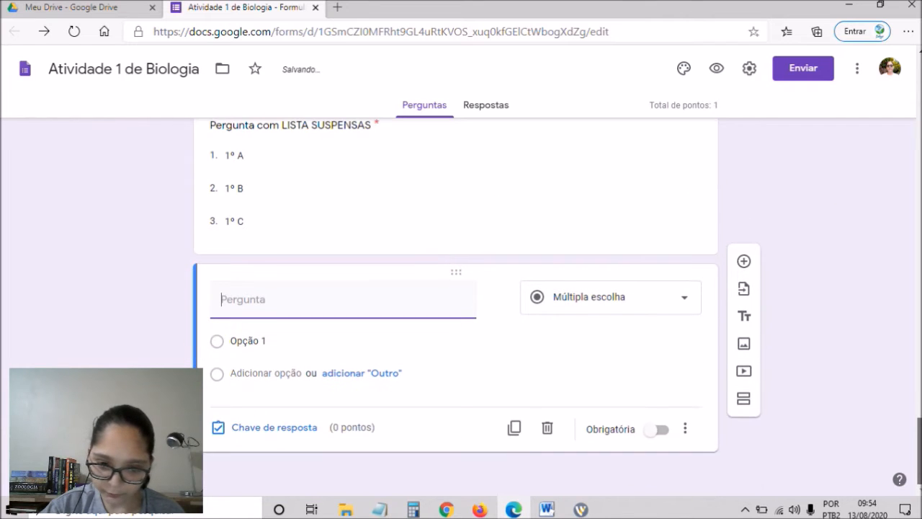
pyautogui.click(578, 300)
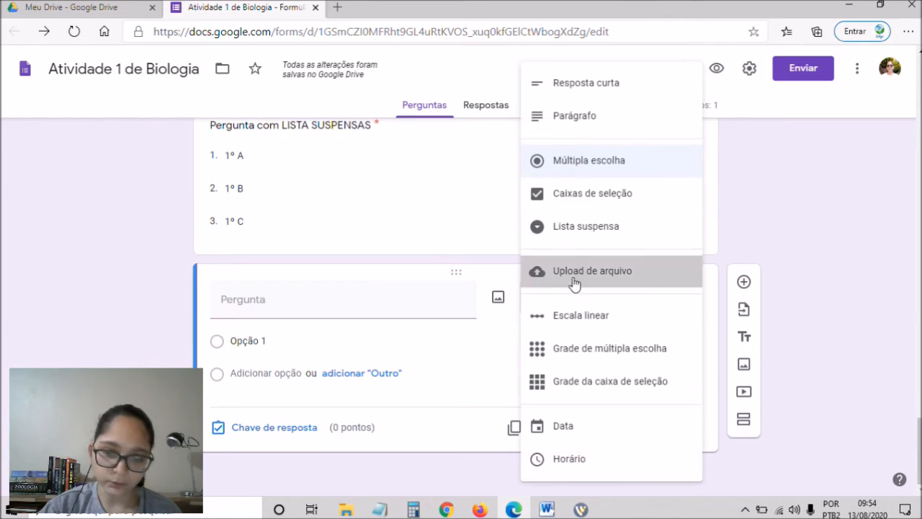
pyautogui.click(581, 273)
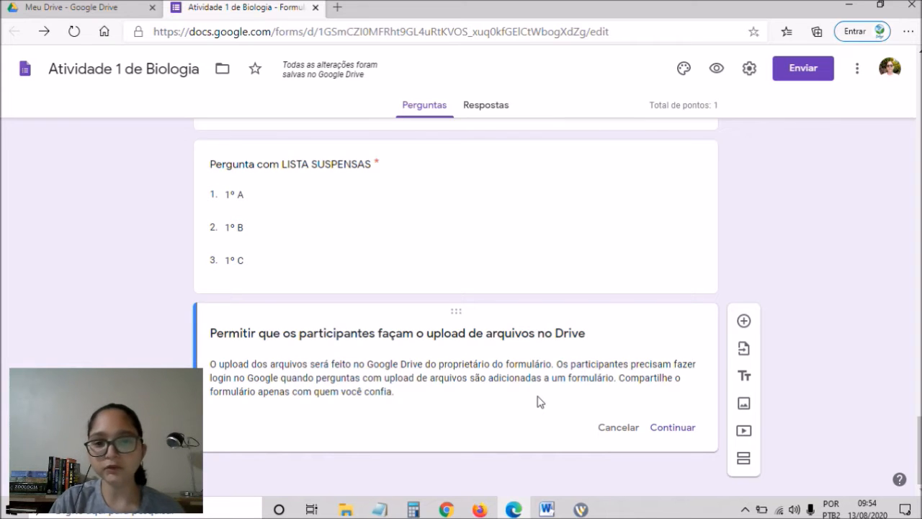
pyautogui.click(97, 6)
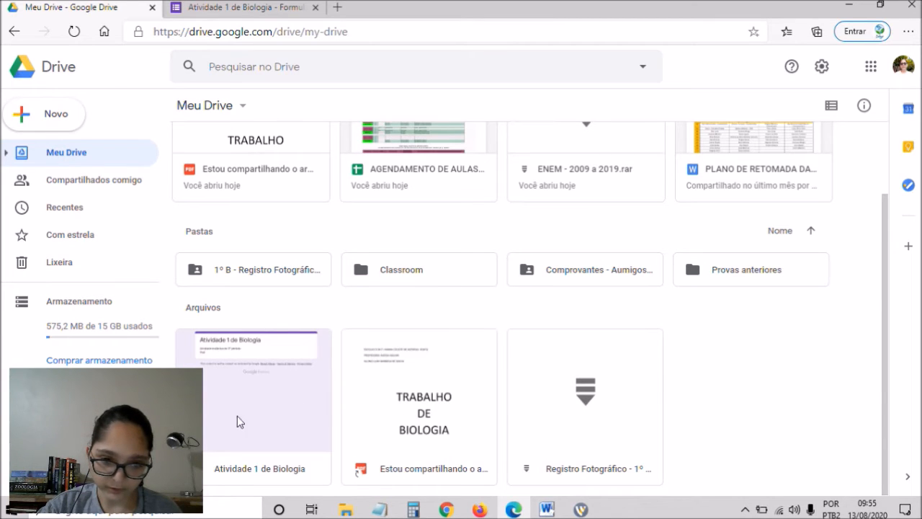
pyautogui.click(221, 9)
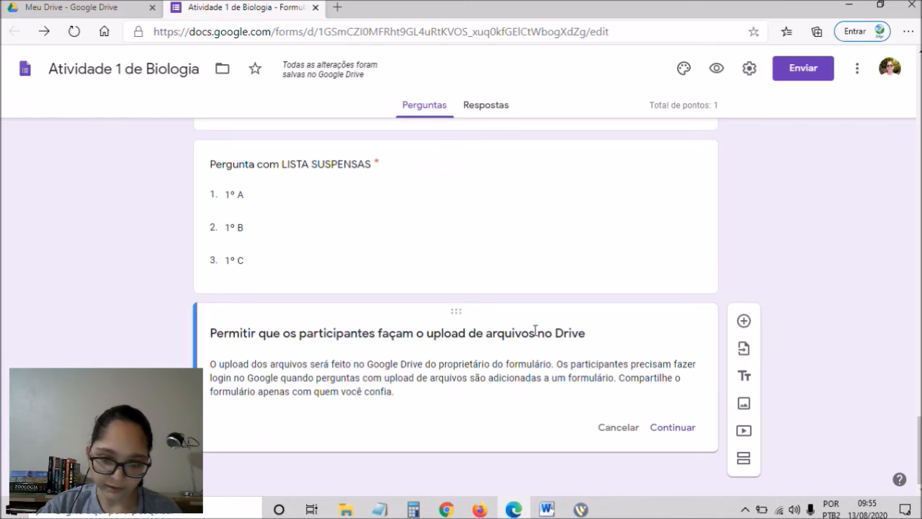
pyautogui.click(673, 431)
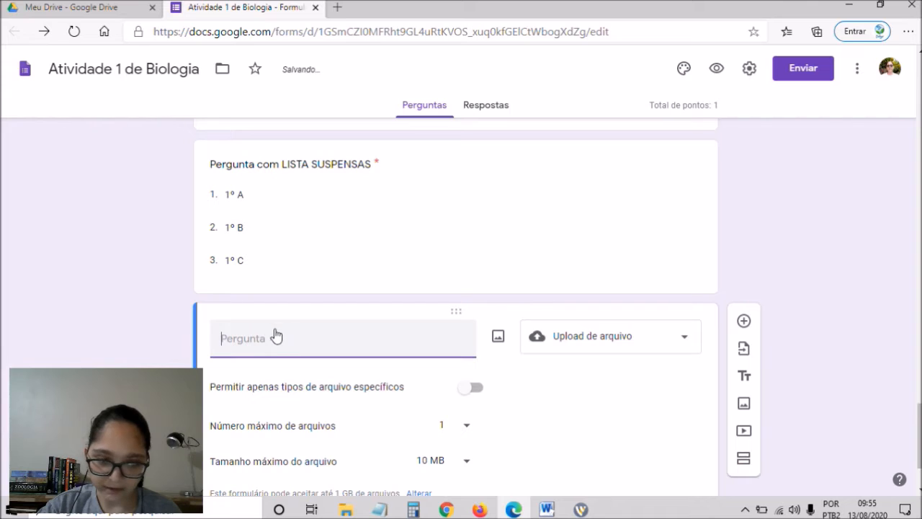
# - Switch to Google Drive, open the "Atividade 1 de Biologia (File responses)" folder to examine its contents, and return to the form
pyautogui.click(72, 7)
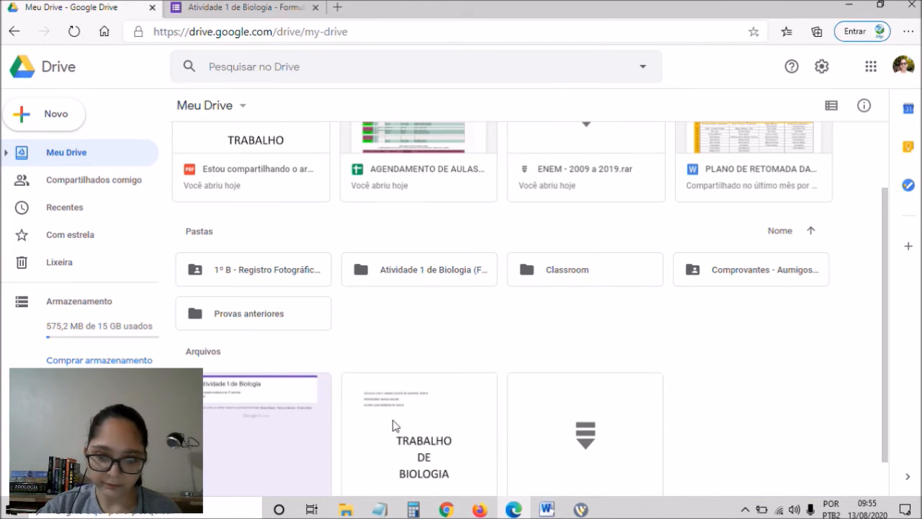
pyautogui.doubleClick(403, 276)
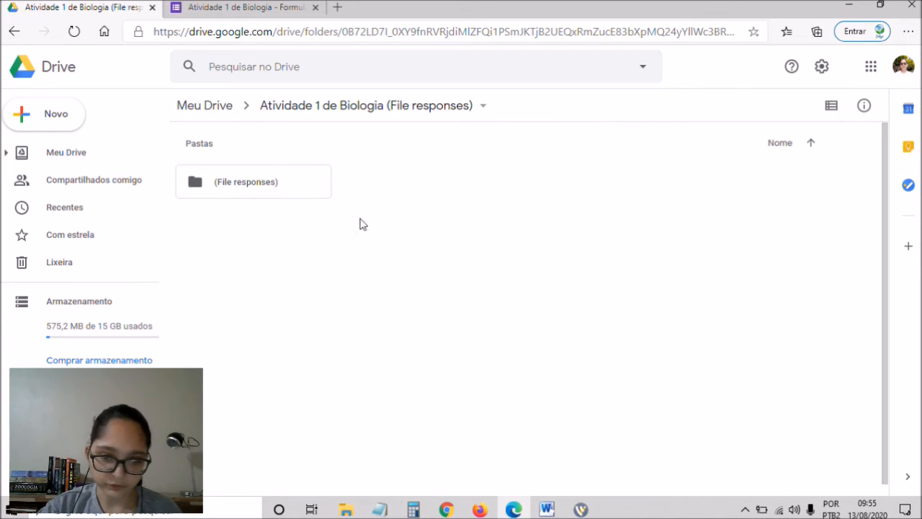
pyautogui.click(232, 6)
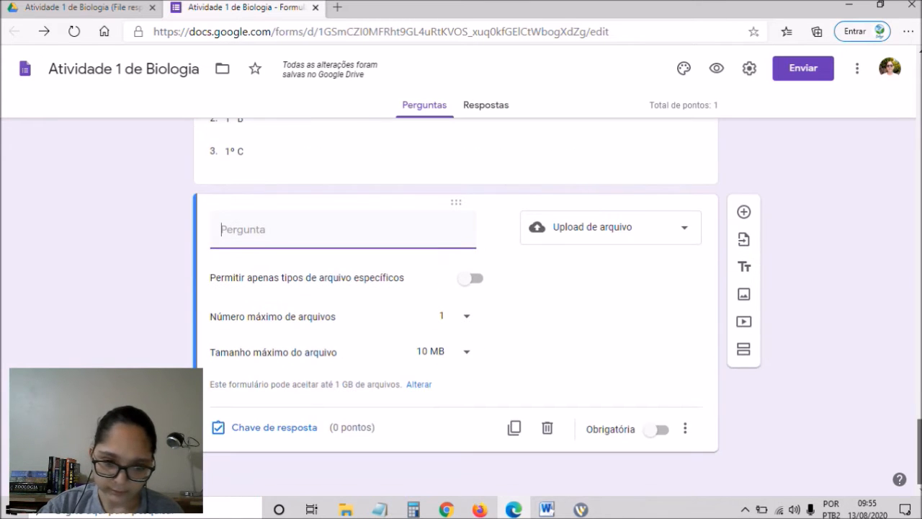
# - Title the file upload question "Desenhe uma célula eucariótica animal."
pyautogui.write('Des')
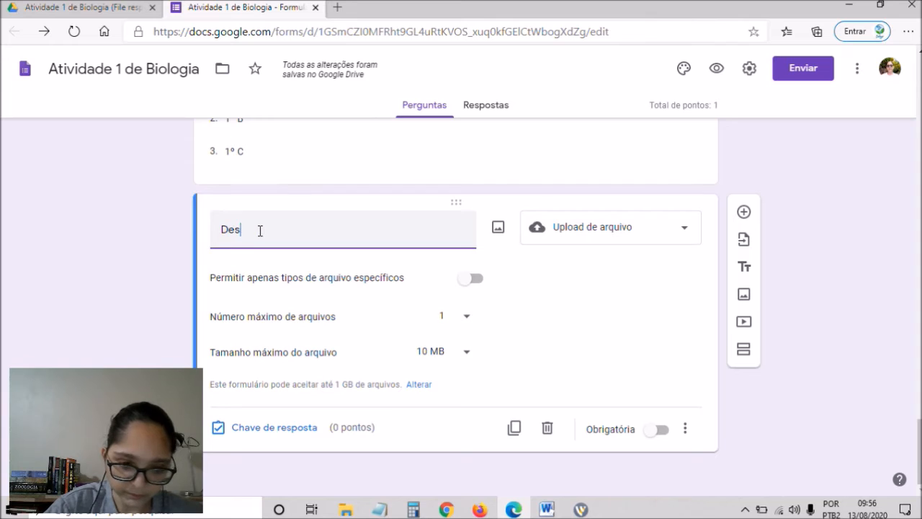
pyautogui.write('enhe uma')
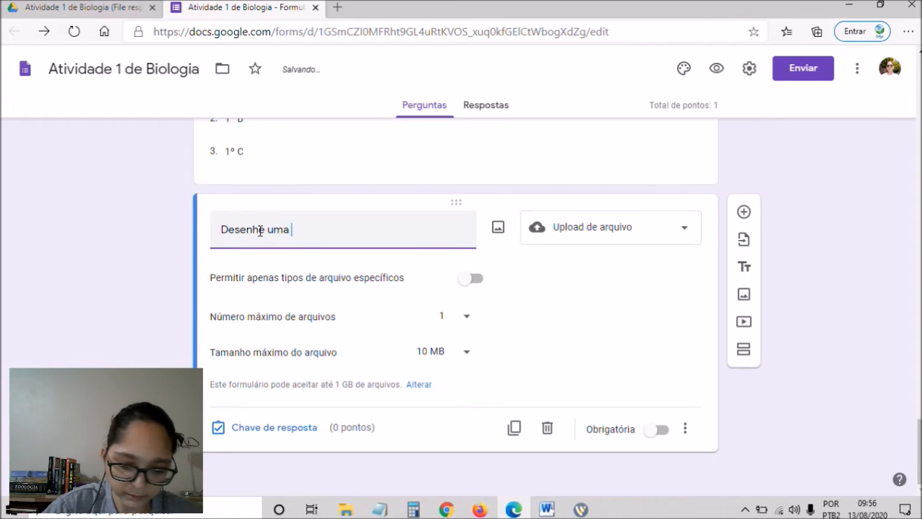
pyautogui.write(' célula eucariótica animal.')
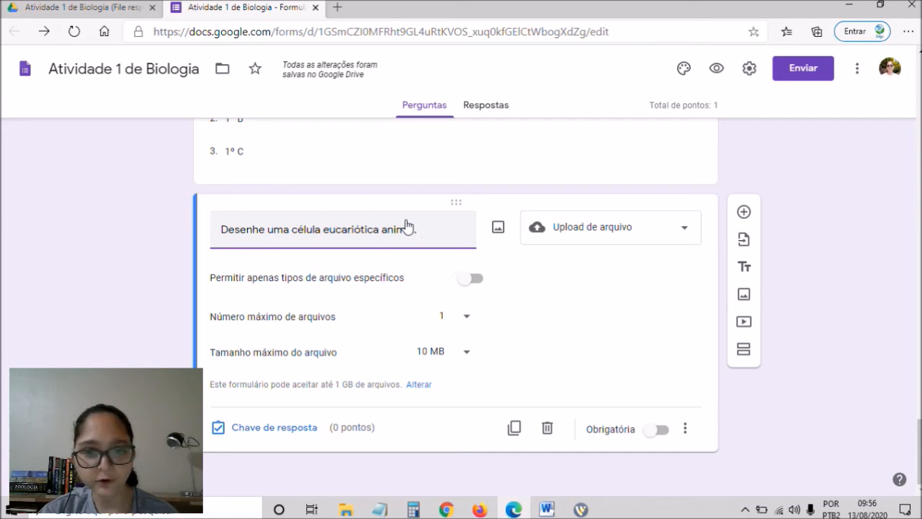
# - Restrict the upload question to specific file types, trying Vídeo as well, and accept only Imagem
pyautogui.click(472, 279)
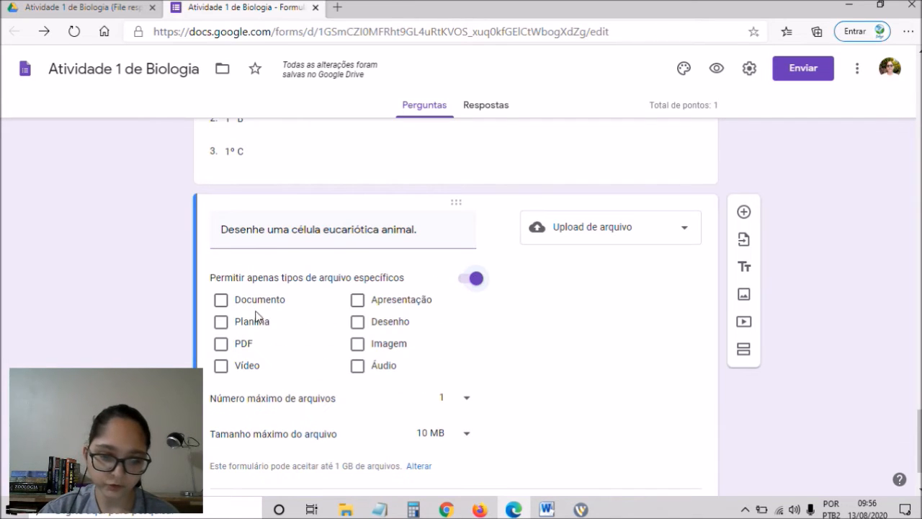
pyautogui.click(357, 344)
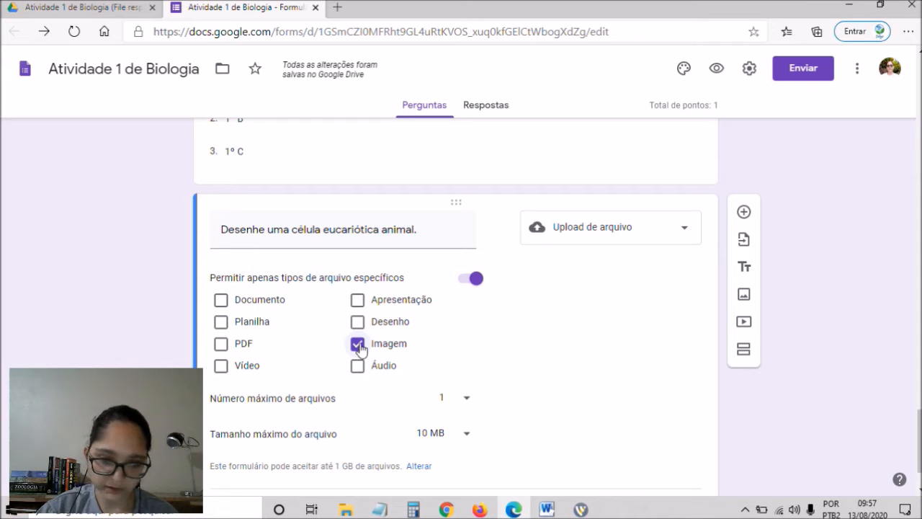
pyautogui.click(222, 366)
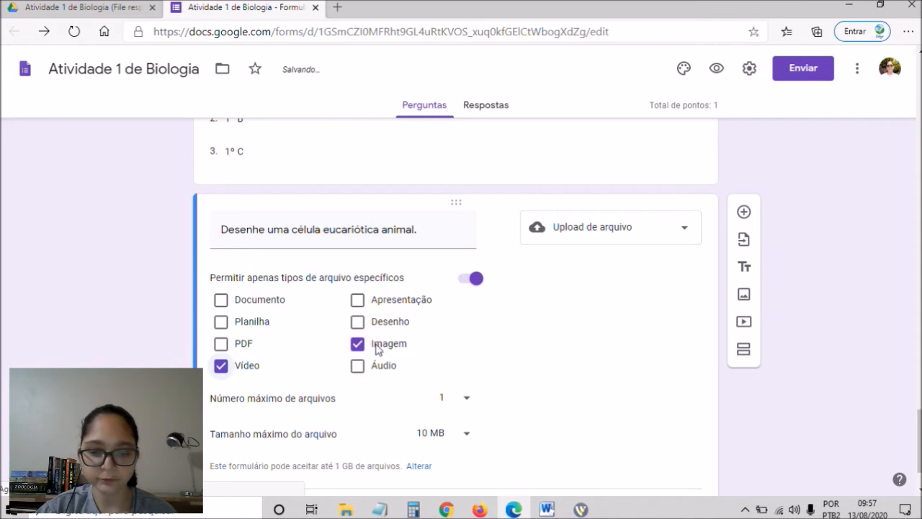
pyautogui.click(354, 350)
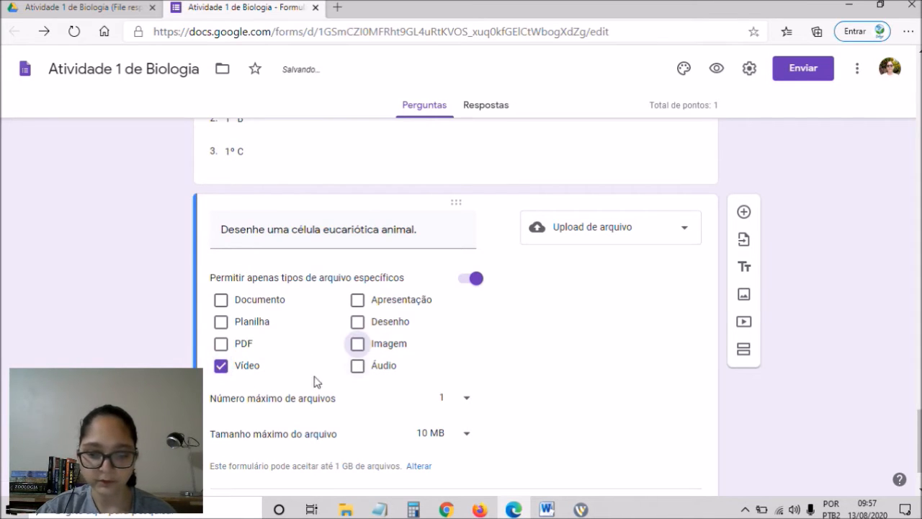
pyautogui.click(220, 368)
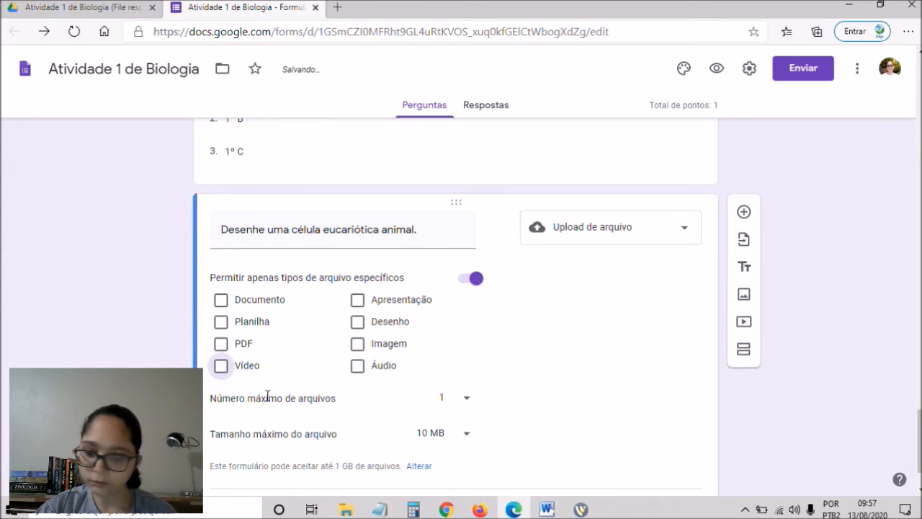
pyautogui.click(476, 279)
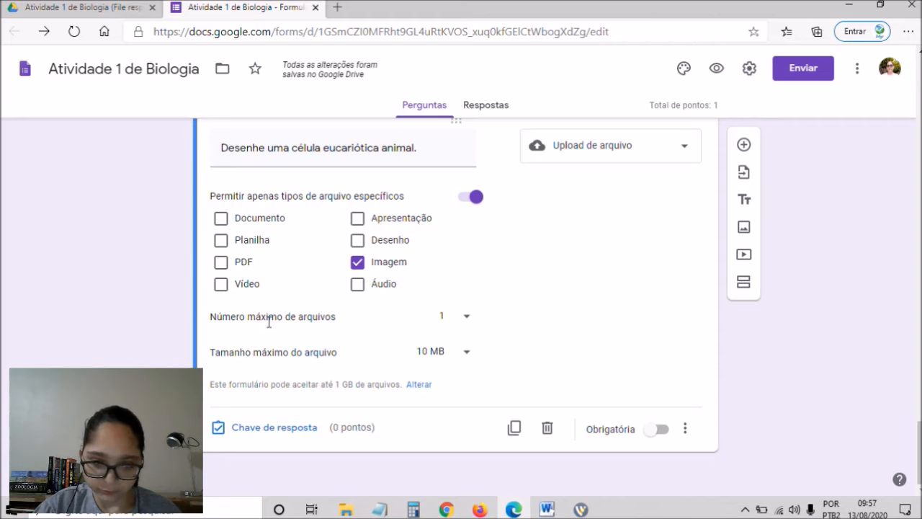
# - Extend the upload question's title to "Desenhe uma célula eucariótica animal e uma célula procarionte."
pyautogui.tripleClick(323, 150)
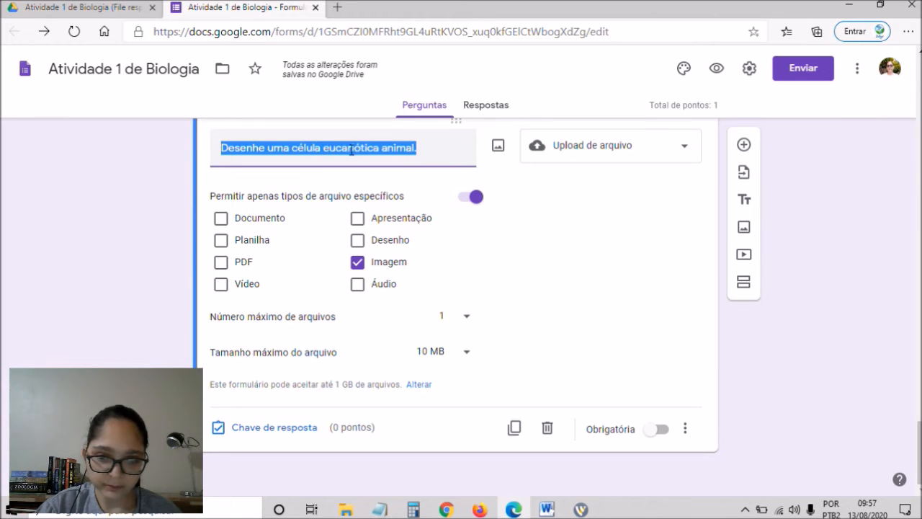
pyautogui.click(414, 151)
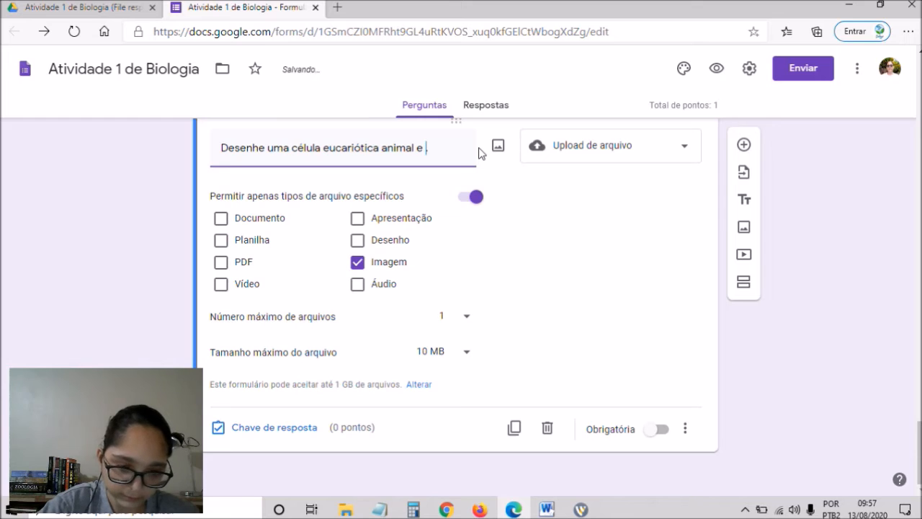
pyautogui.write('uma célula procarionte.')
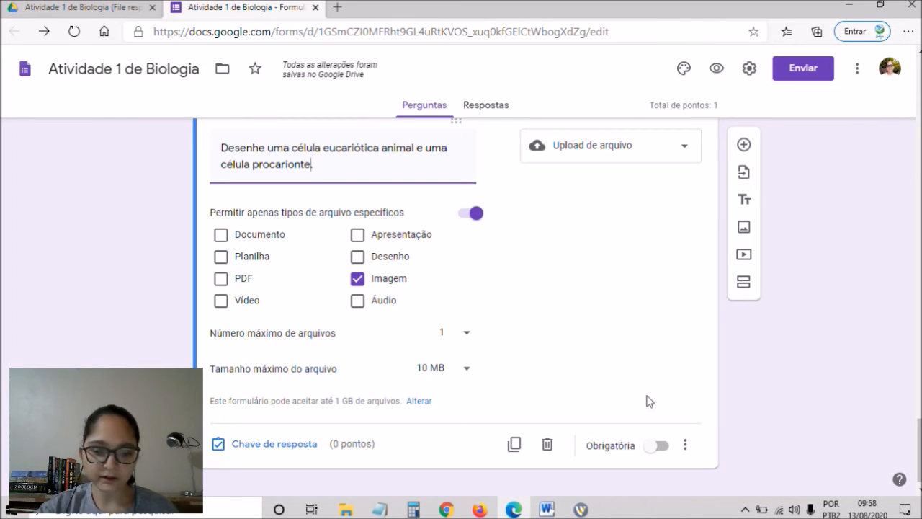
# - Set the upload question's maximum number of files to 5 and look over the maximum file size options
pyautogui.click(447, 337)
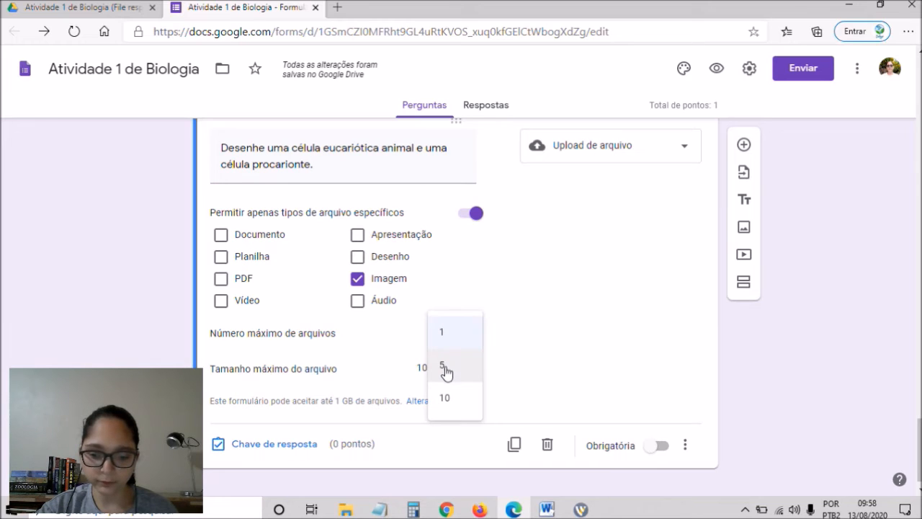
pyautogui.click(445, 360)
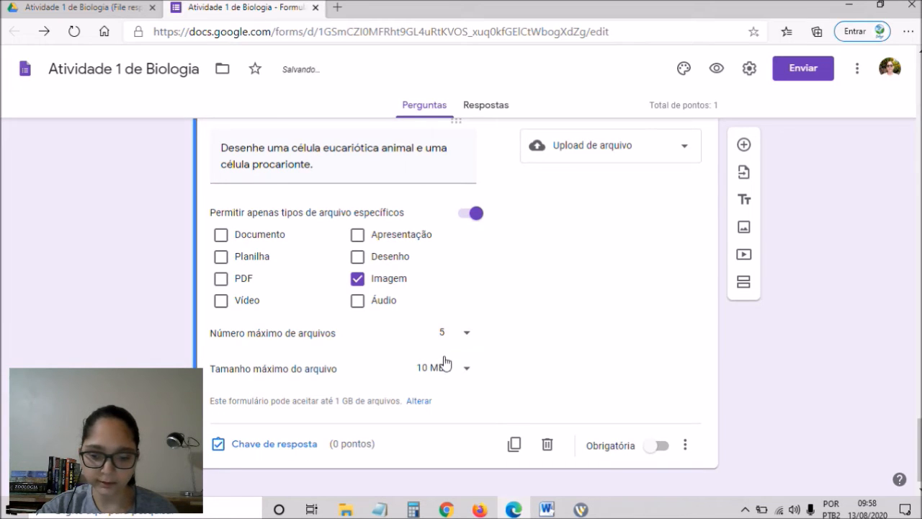
pyautogui.click(441, 335)
pyautogui.click(442, 336)
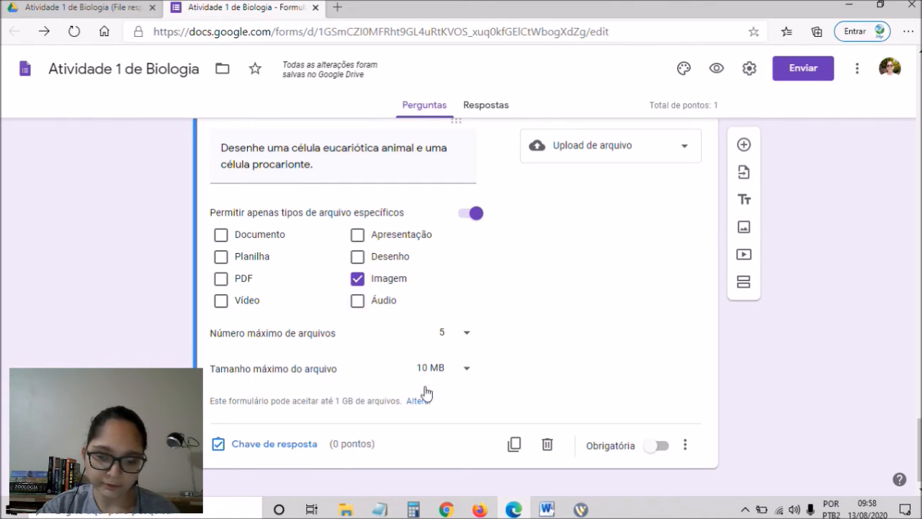
pyautogui.click(456, 373)
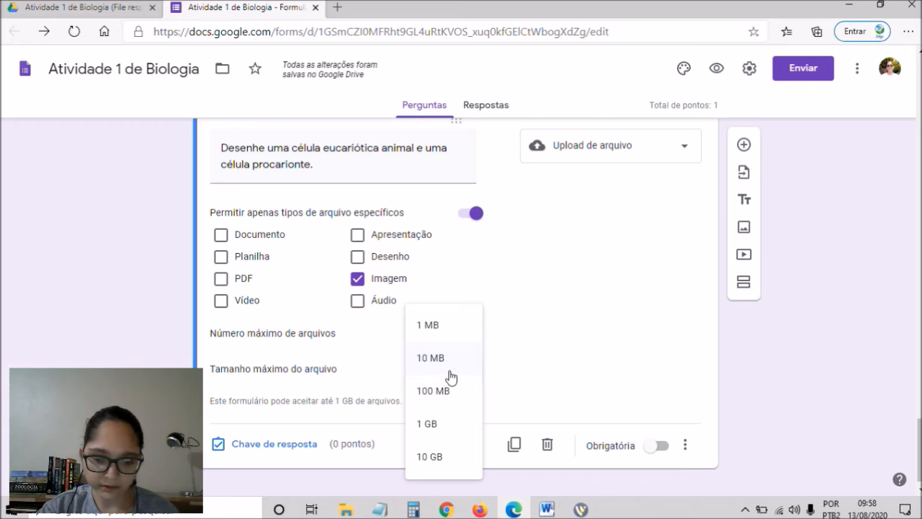
pyautogui.click(514, 303)
# - Accept only Vídeo files in the upload question, with a maximum of 1 file and a maximum size of 100 MB
pyautogui.click(221, 302)
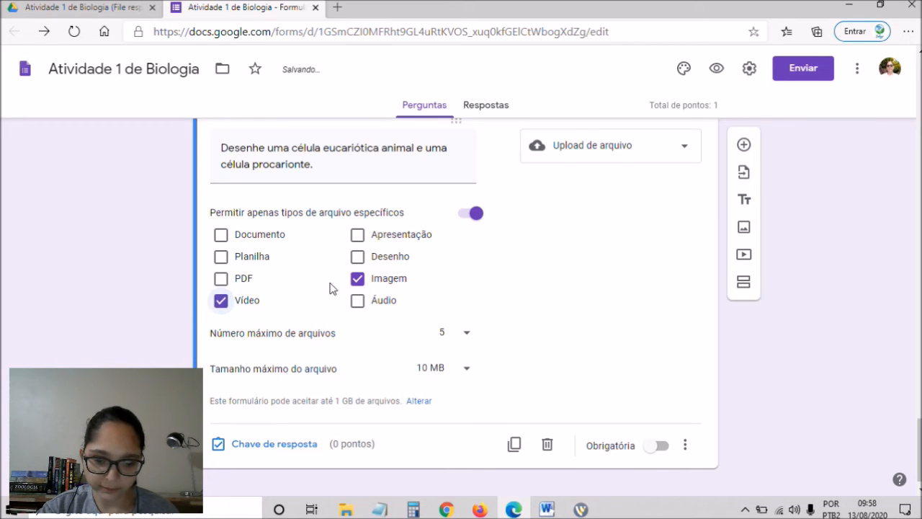
pyautogui.click(358, 279)
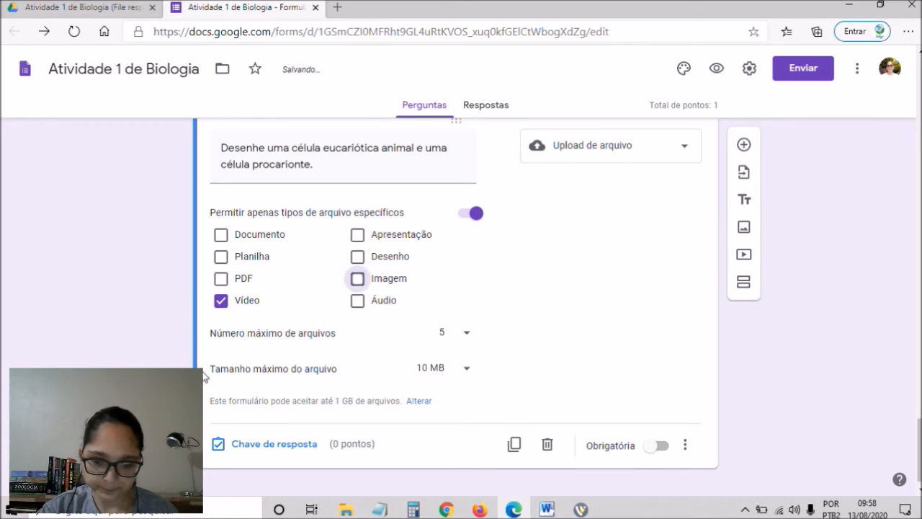
pyautogui.click(421, 367)
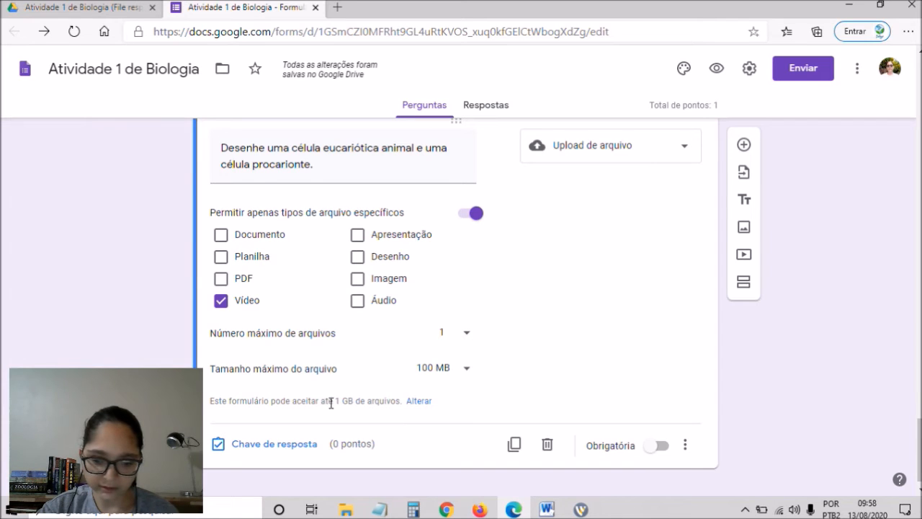
pyautogui.moveTo(333, 402); pyautogui.dragTo(387, 403)
pyautogui.click(372, 401)
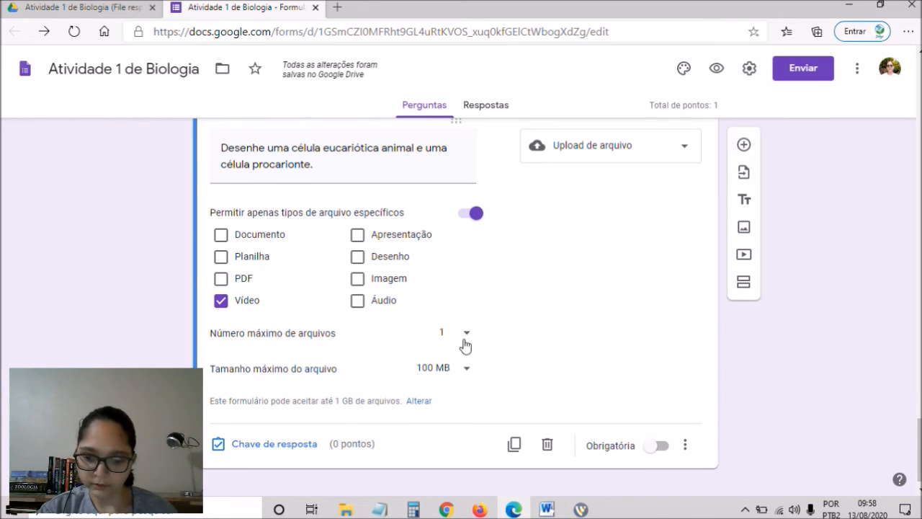
pyautogui.click(472, 369)
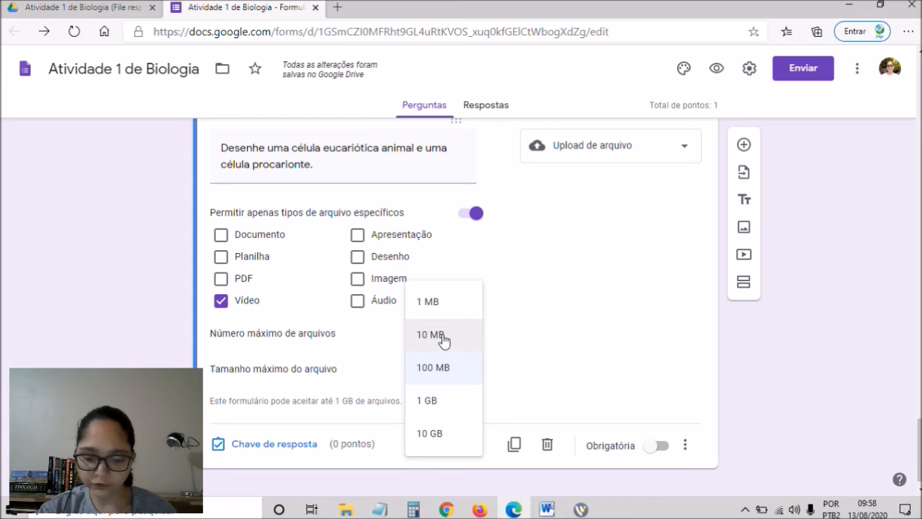
pyautogui.click(451, 336)
pyautogui.click(433, 367)
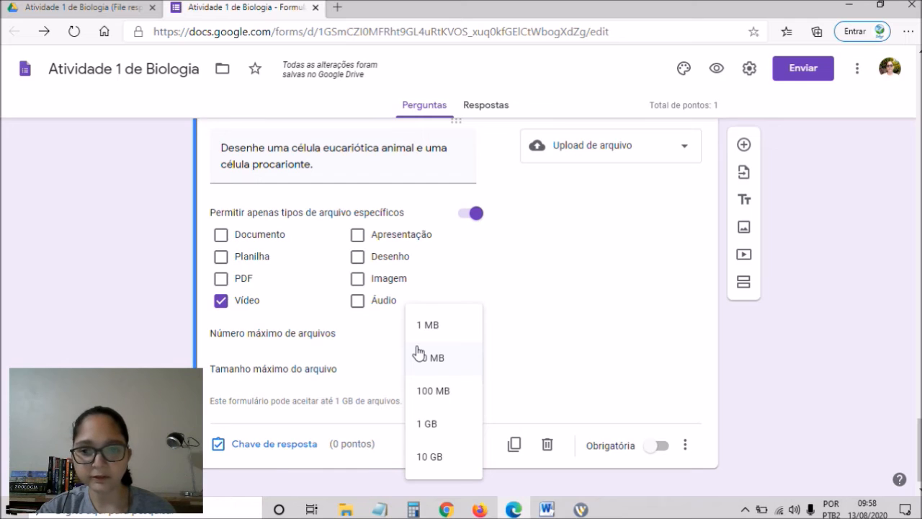
pyautogui.click(461, 388)
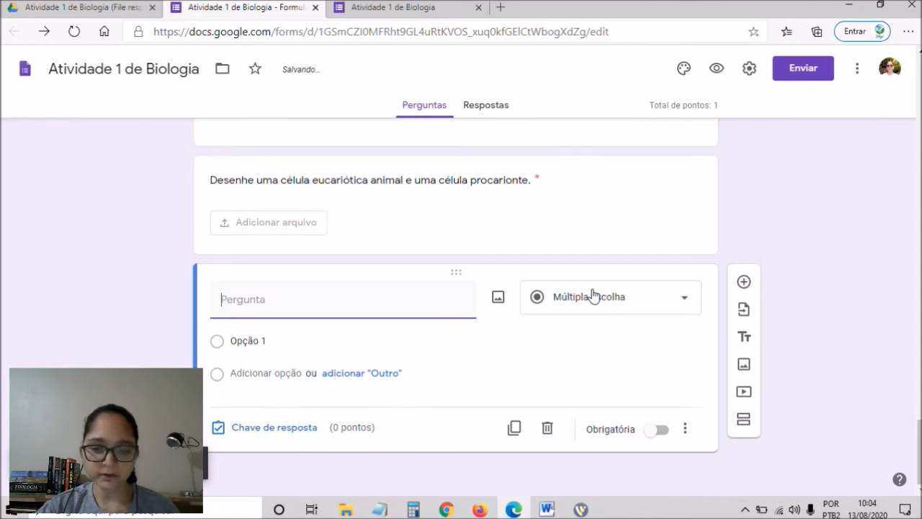
# - Make the new question below the upload question an Escala linear titled "Pergunta com ESCALA LINEAR"
pyautogui.click(592, 296)
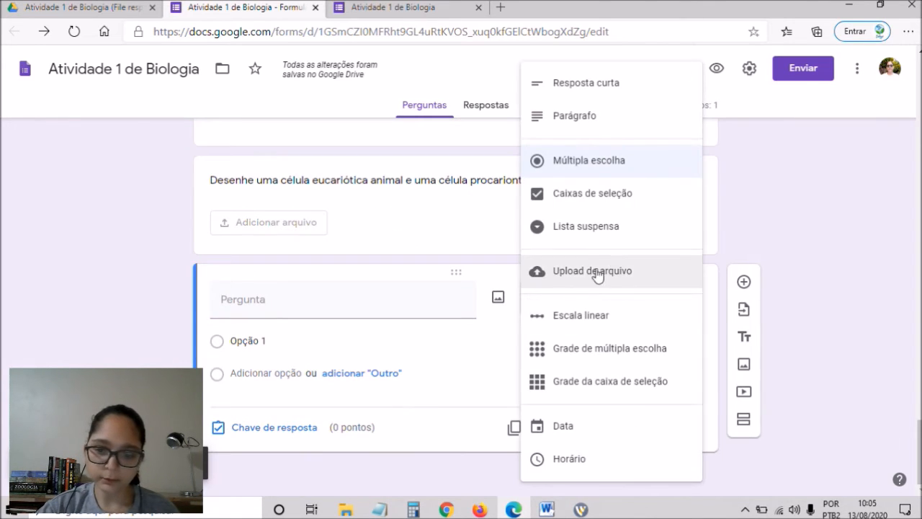
pyautogui.click(592, 319)
pyautogui.click(358, 298)
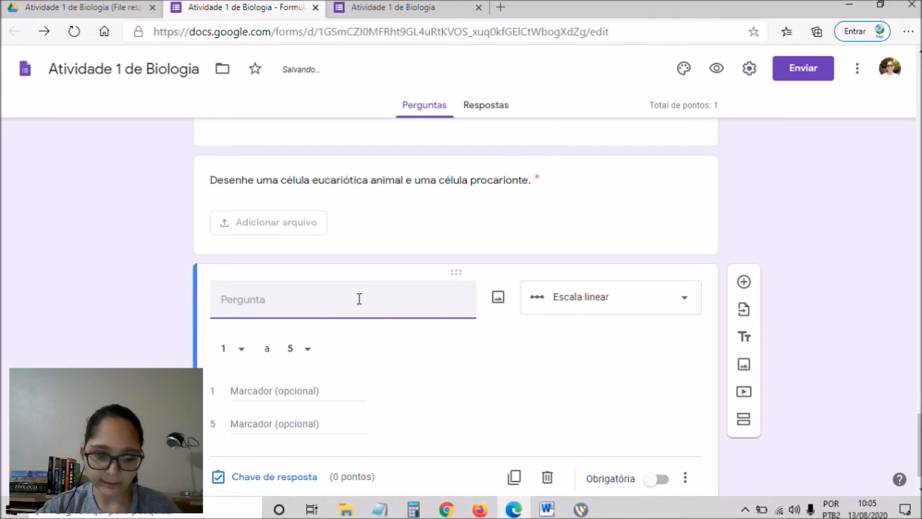
pyautogui.write('Pergunta com ESCALA LINEAR')
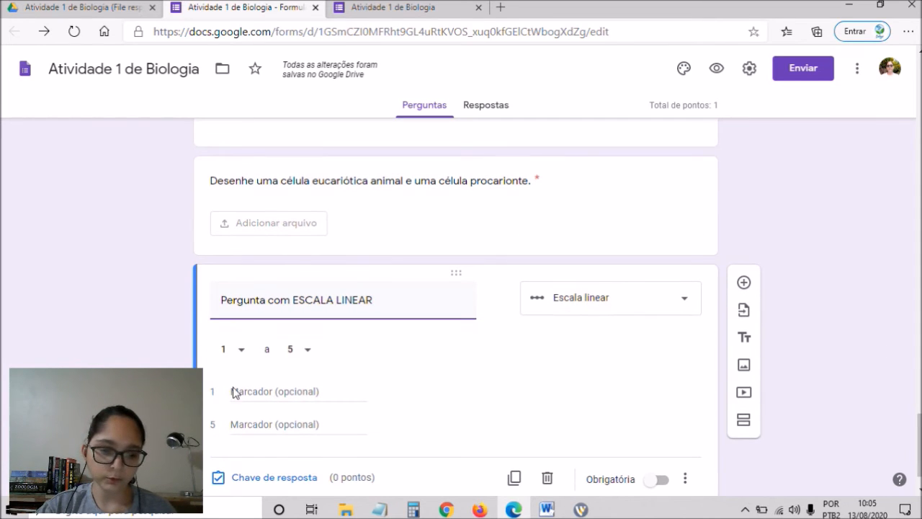
# - Label value 1 of the linear scale "Insatisfatória" and value 5 "Excelente"
pyautogui.click(277, 390)
pyautogui.write('ins')
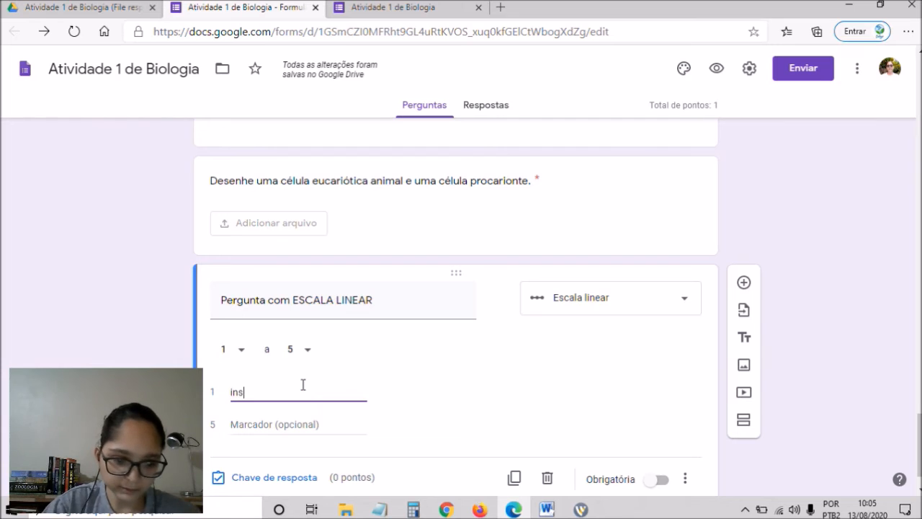
pyautogui.hotkey('ctrl', 'a')
pyautogui.write('I')
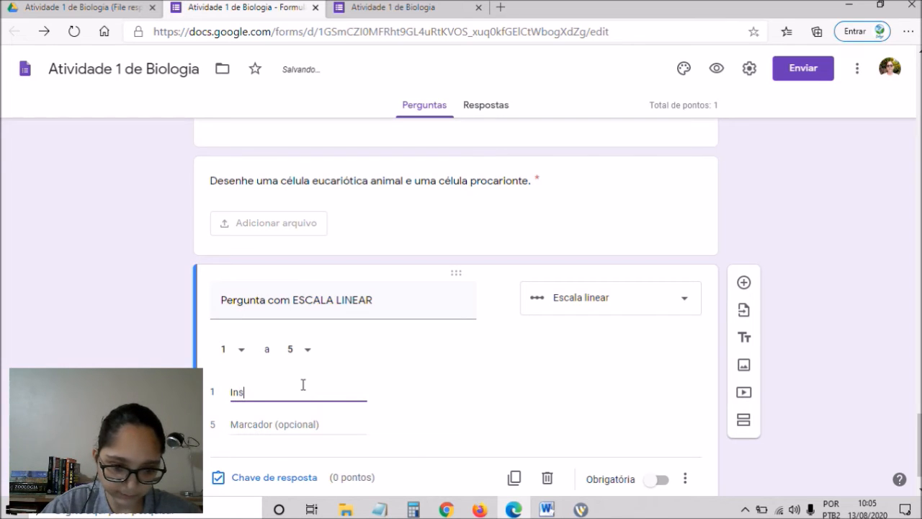
pyautogui.write('nsatisfatória')
pyautogui.click(283, 425)
pyautogui.write('Excelente')
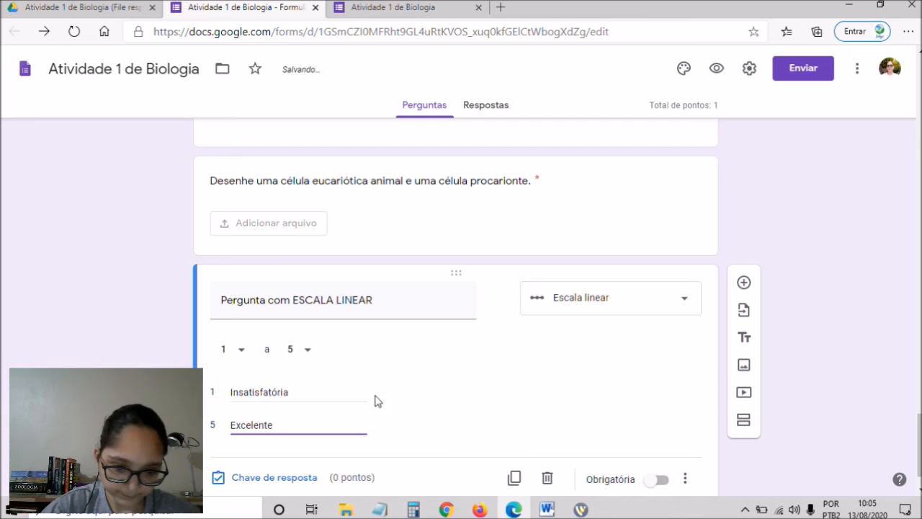
# - Change the label of value 1 on the linear scale to "Muito ruim"
pyautogui.doubleClick(268, 392)
pyautogui.write('Ru')
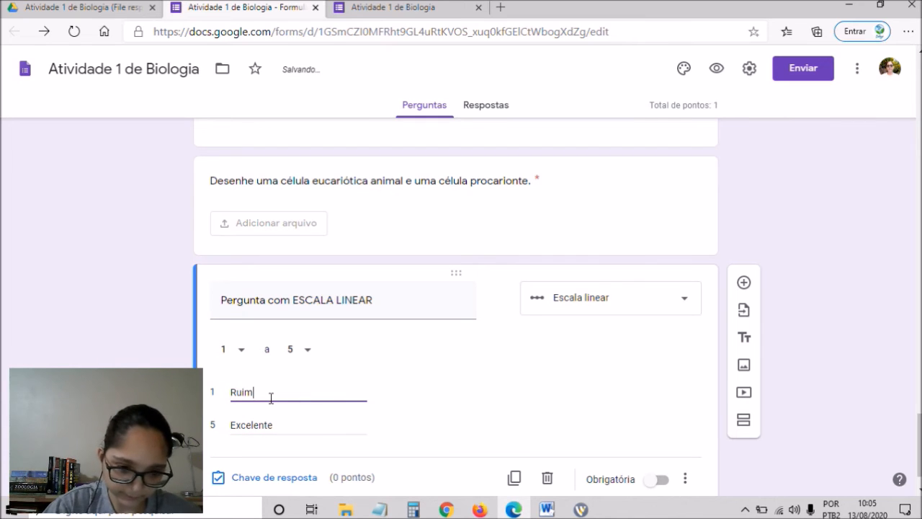
pyautogui.write('im')
pyautogui.doubleClick(271, 397)
pyautogui.write('Muito ru')
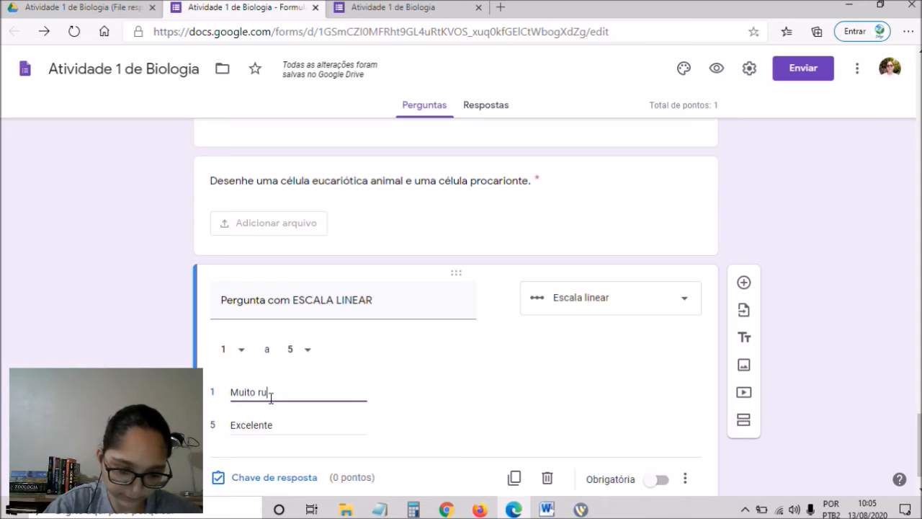
pyautogui.write('im')
# - Make the "Pergunta com ESCALA LINEAR" question required
pyautogui.doubleClick(284, 423)
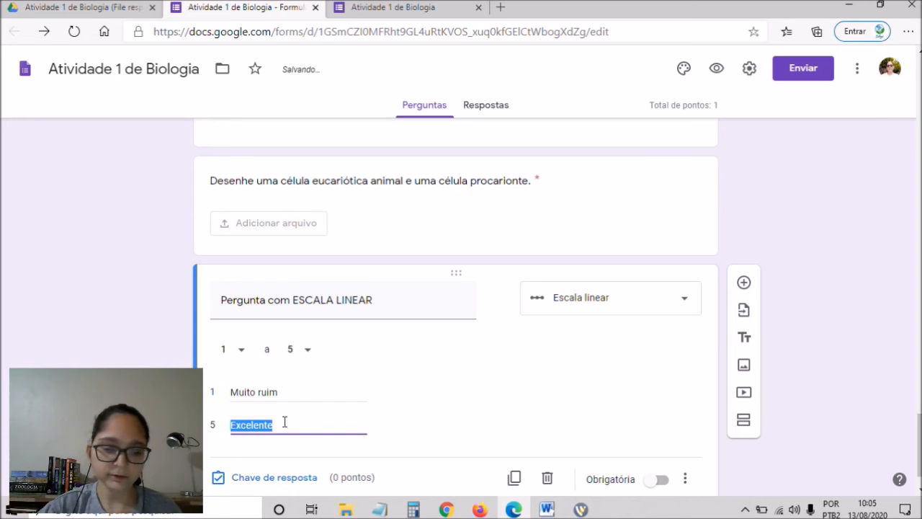
pyautogui.click(661, 479)
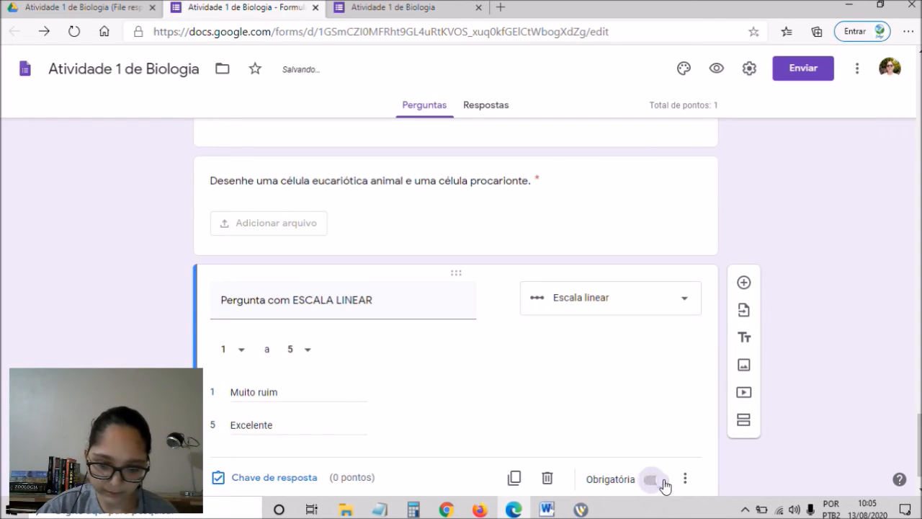
pyautogui.moveTo(919, 454); pyautogui.dragTo(919, 462)
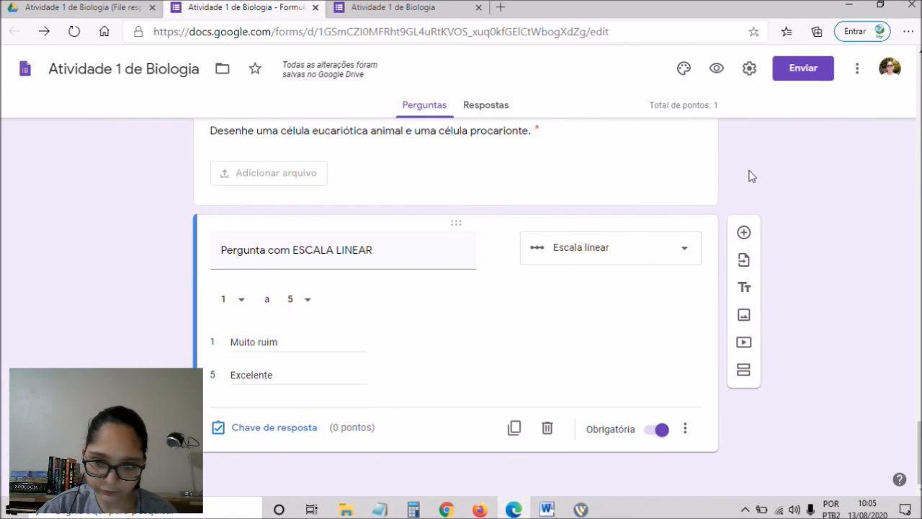
pyautogui.click(622, 197)
# - Add a new question to the form and open the "Pergunta com GRADE DE MÚLTIPLA ESCOLHA" question for editing
pyautogui.scroll(-2, 531, 437)
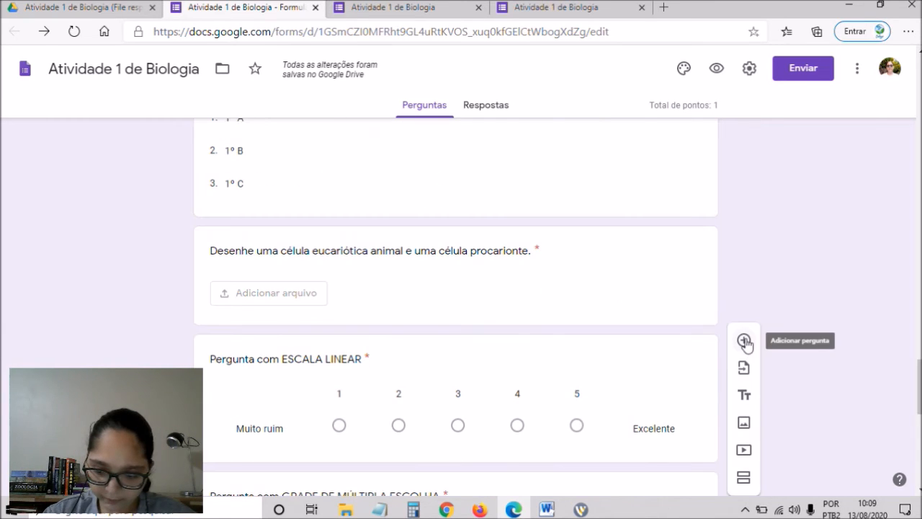
pyautogui.click(745, 342)
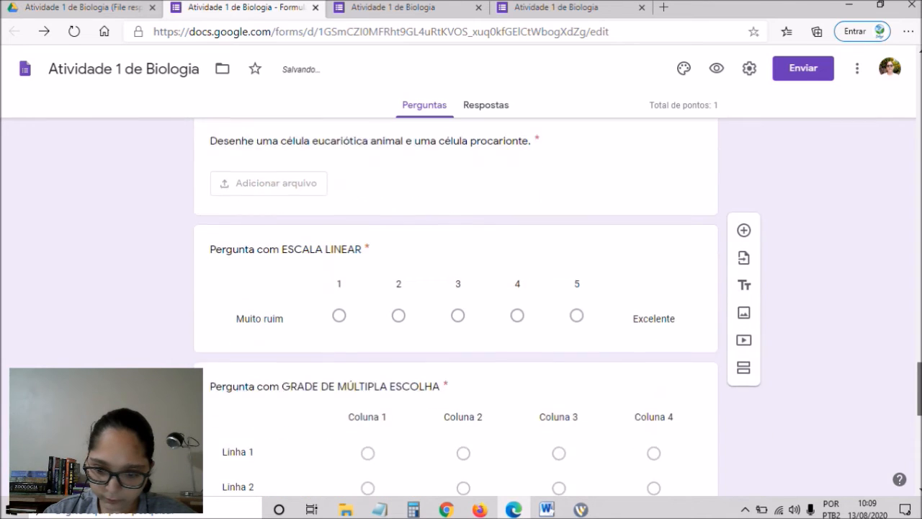
pyautogui.scroll(-4, 461, 303)
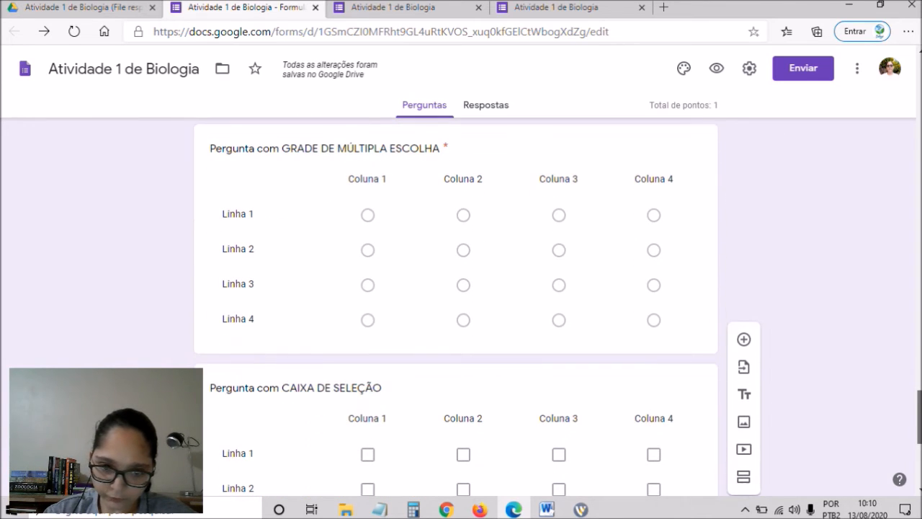
pyautogui.click(267, 220)
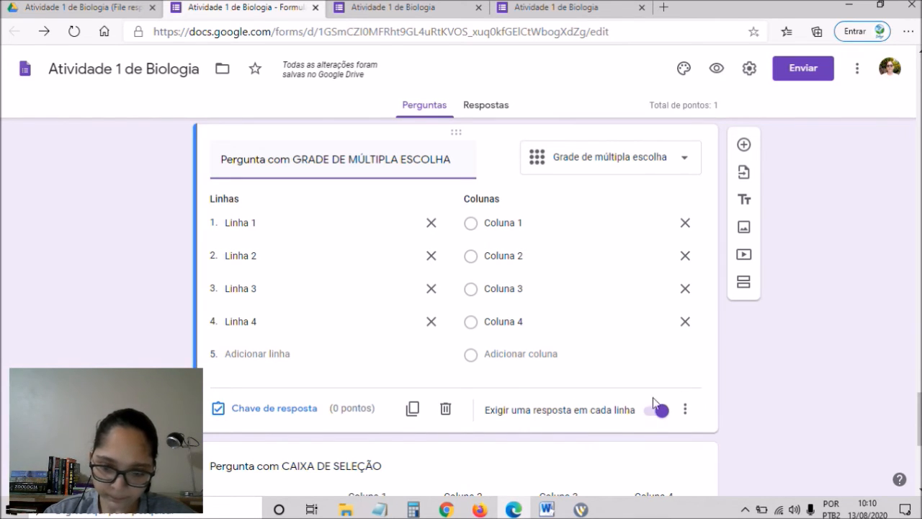
# - In the form preview, answer Linha 1 of the multiple-choice grid with Coluna 1, and return to the form editor
pyautogui.click(414, 6)
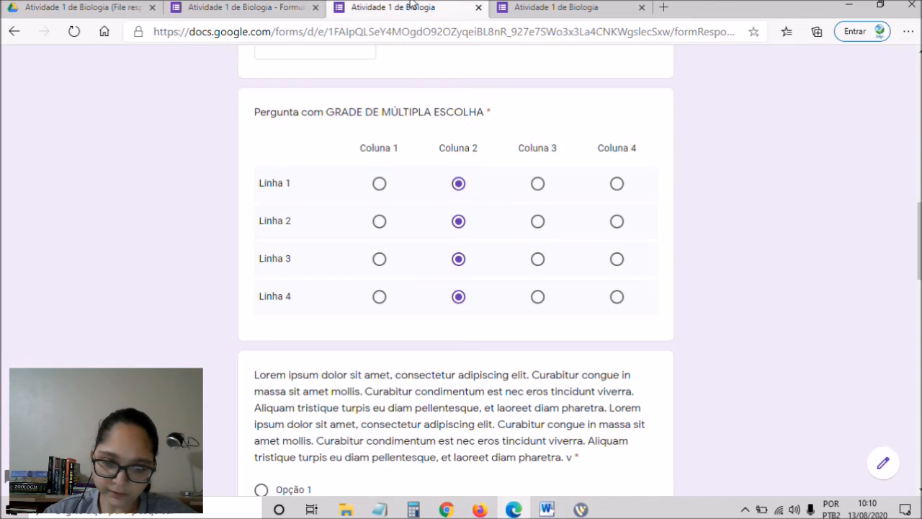
pyautogui.click(379, 186)
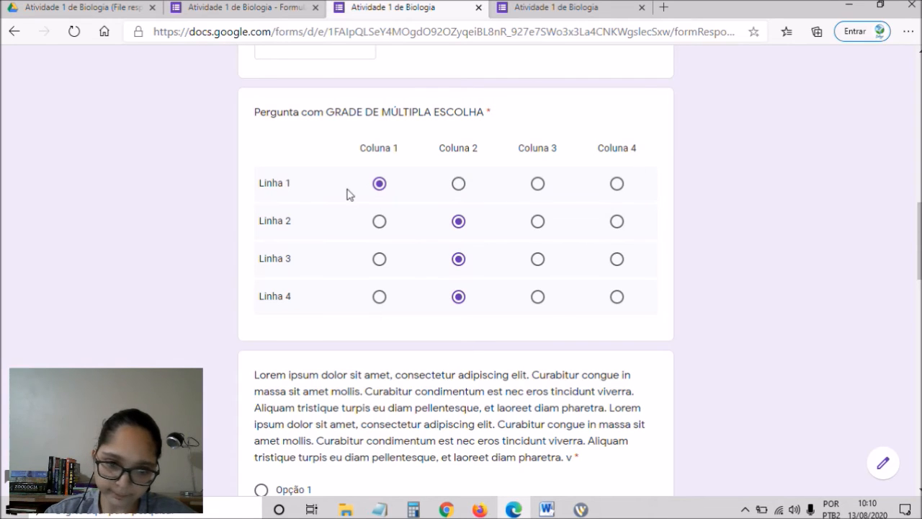
pyautogui.click(262, 7)
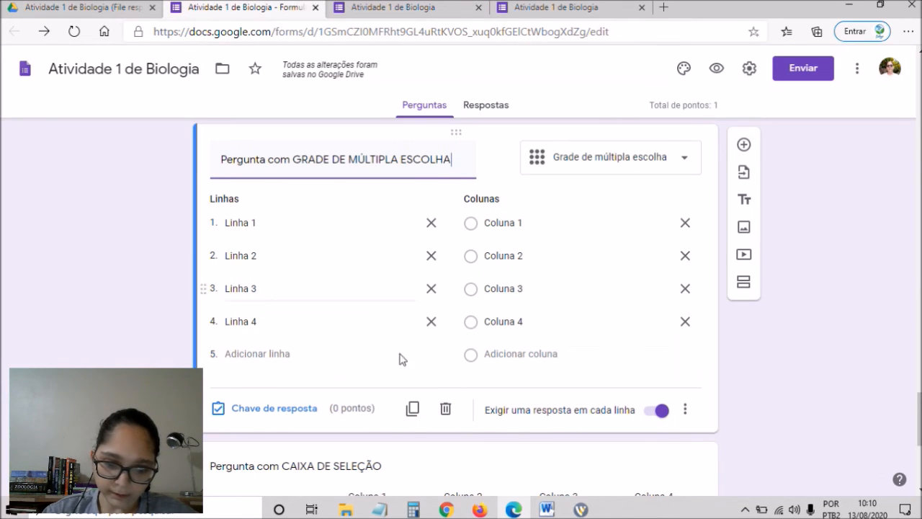
# - In the form preview, select Coluna 1 through Coluna 4 for Linha 1 of the "Pergunta com CAIXA DE SELEÇÃO" question
pyautogui.scroll(-4, 455, 295)
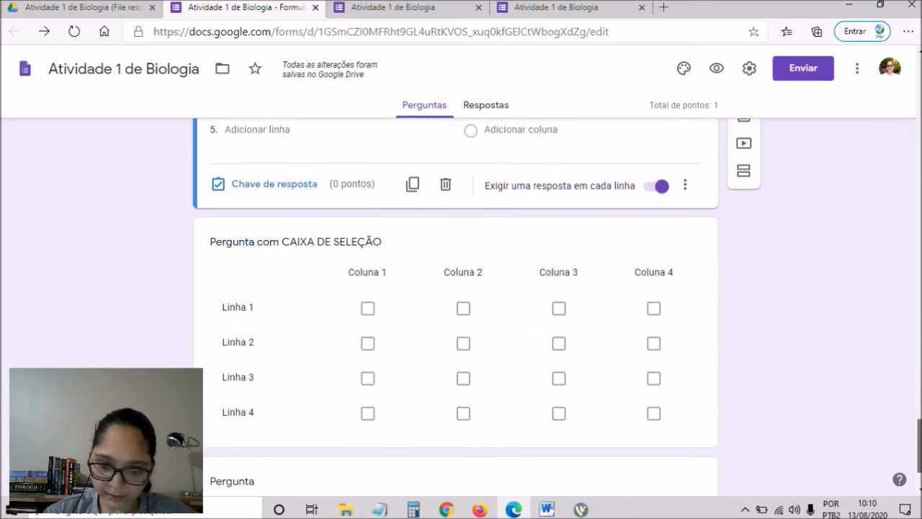
pyautogui.hotkey('ctrl', 'Tab')
pyautogui.scroll(-8, 455, 288)
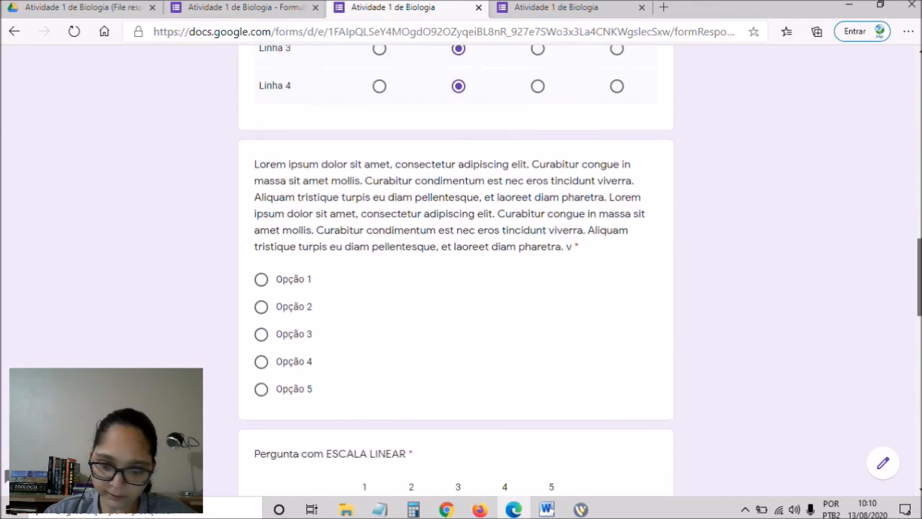
pyautogui.scroll(-6, 455, 288)
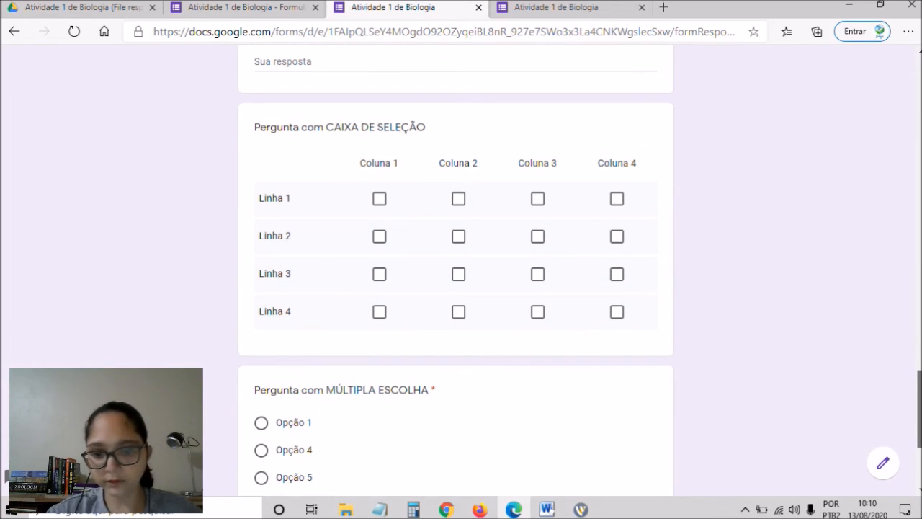
pyautogui.click(380, 201)
pyautogui.click(458, 201)
pyautogui.click(536, 204)
pyautogui.click(616, 206)
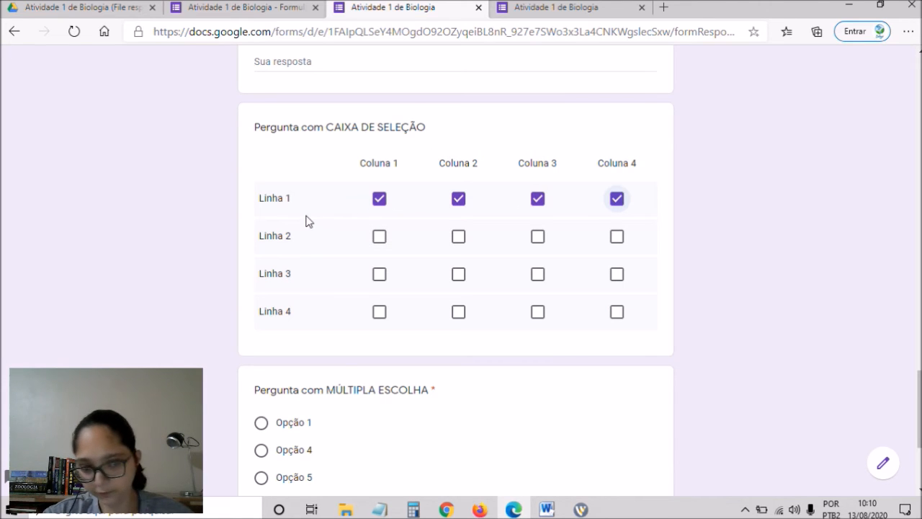
# - Clear all four selected checkboxes of Linha 1 in the checkbox grid
pyautogui.click(378, 201)
pyautogui.click(454, 203)
pyautogui.click(533, 200)
pyautogui.click(616, 205)
# - Return to the form editor and make the "Pergunta com DATA" question required
pyautogui.click(272, 7)
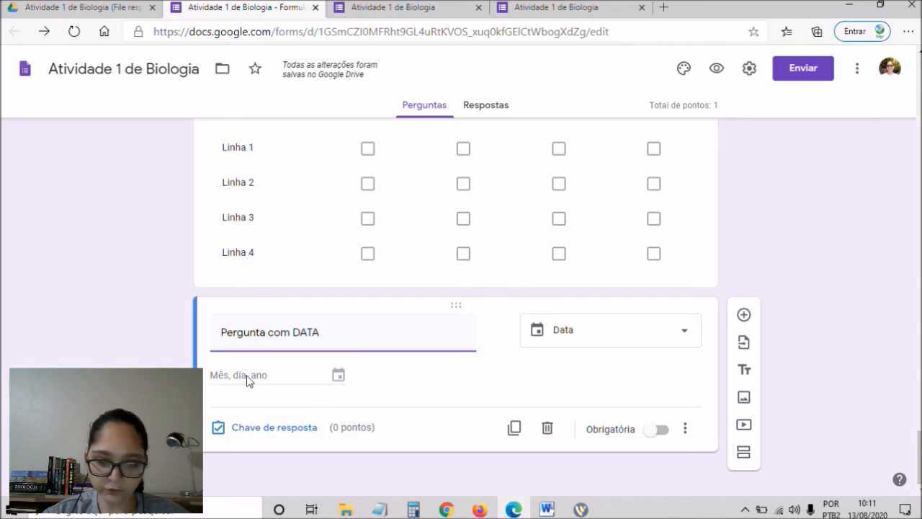
pyautogui.click(660, 430)
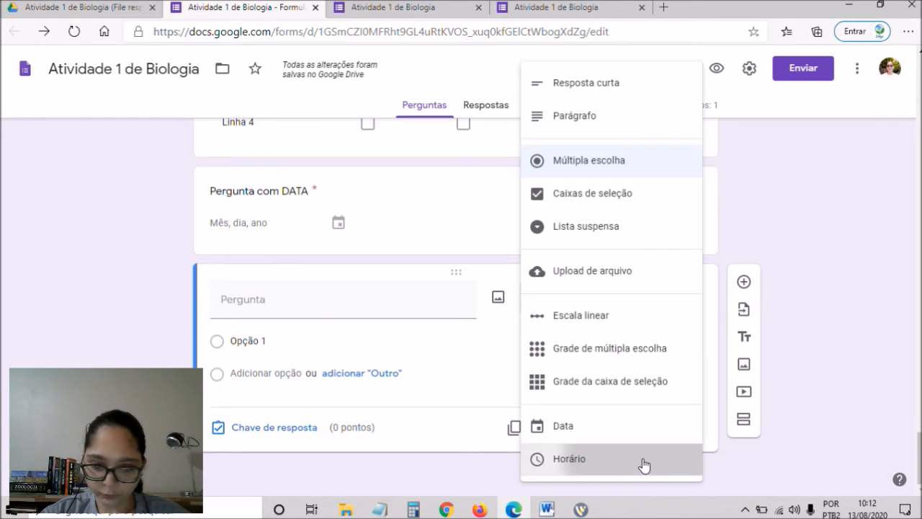
# - Make the new question a required Horário question titled "Pergunta com HORÁRIO"
pyautogui.click(643, 458)
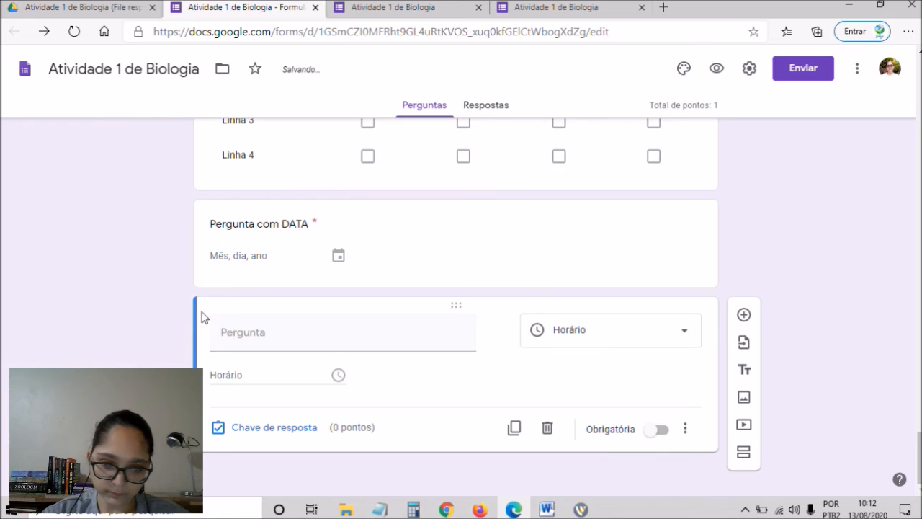
pyautogui.click(255, 333)
pyautogui.write('Pergunta com ')
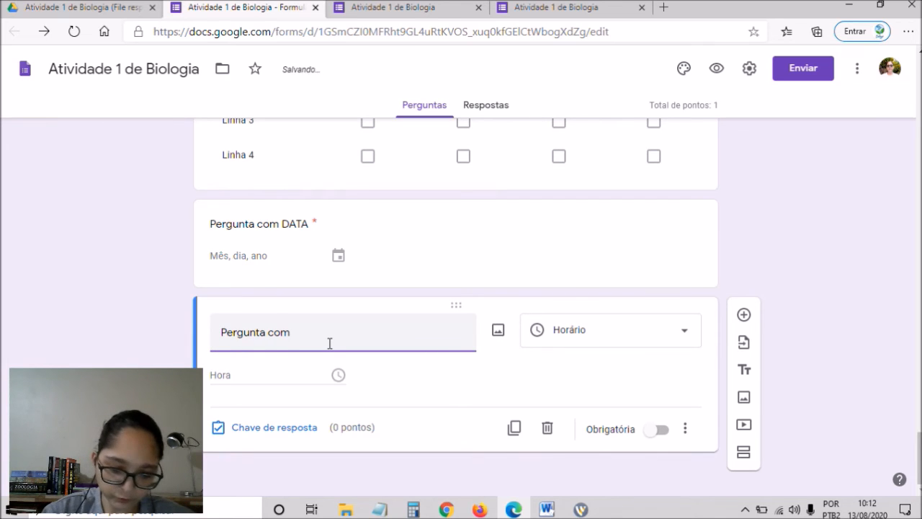
pyautogui.write('HORÁRIO')
pyautogui.click(253, 376)
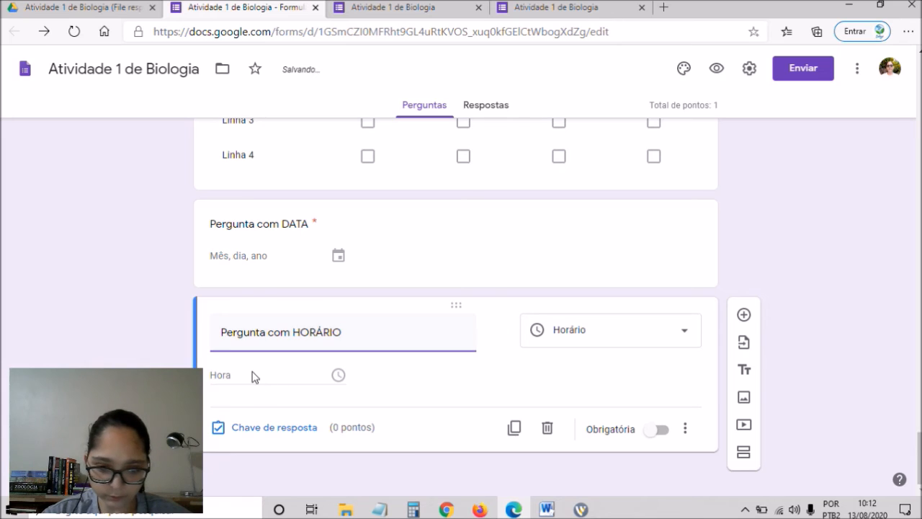
pyautogui.click(642, 431)
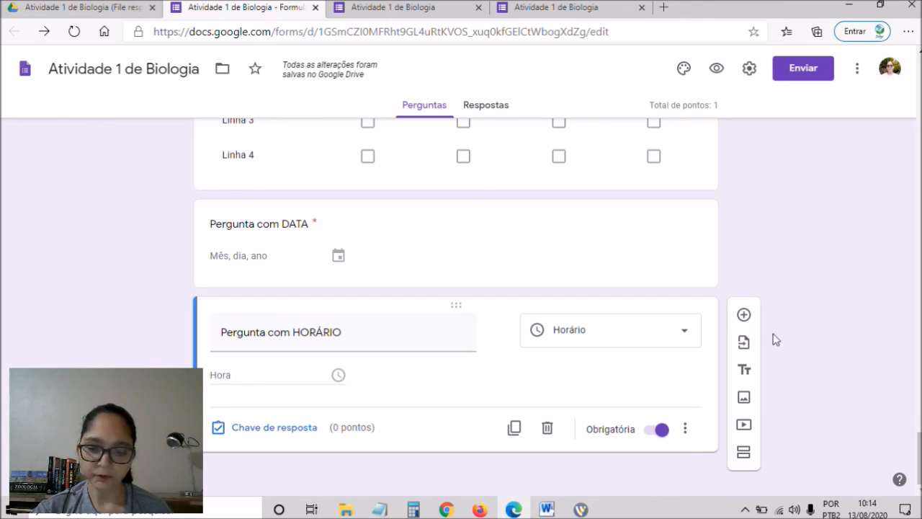
# - Add a blank question below the time question, and look at importing questions from an existing form without importing any
pyautogui.click(743, 314)
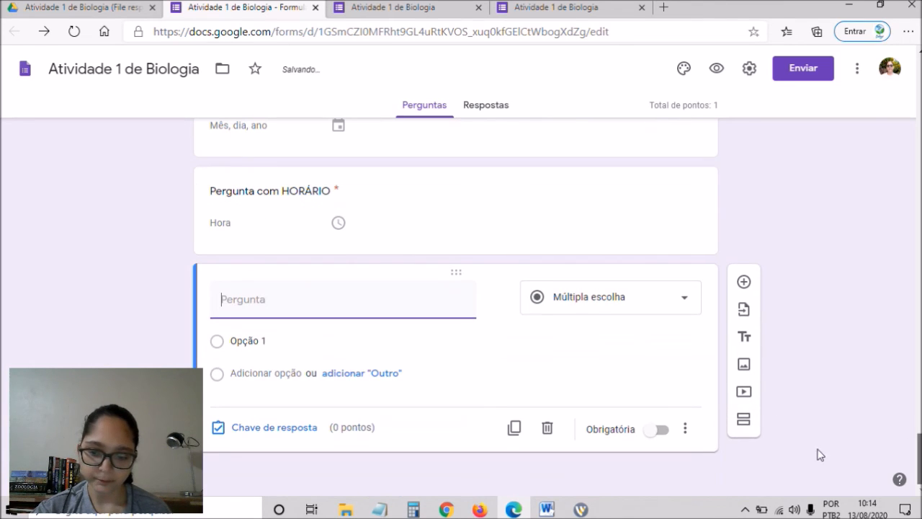
pyautogui.click(744, 309)
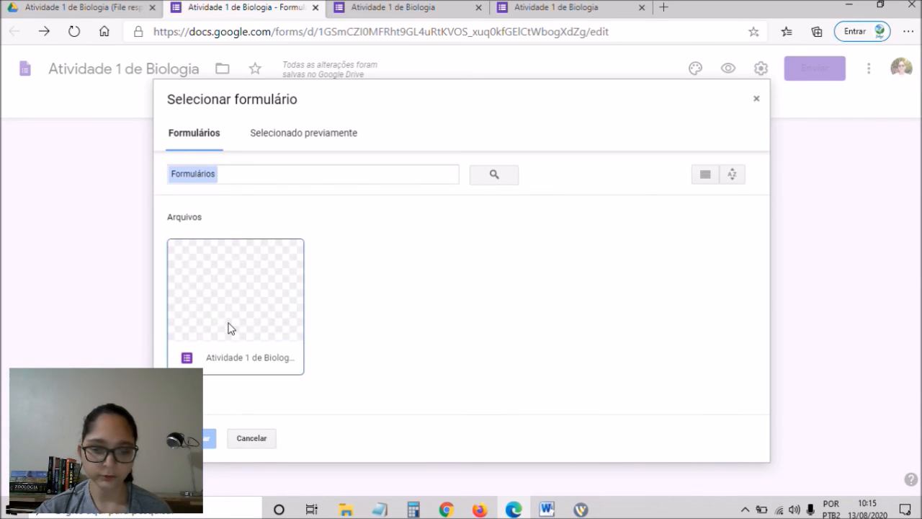
pyautogui.click(181, 306)
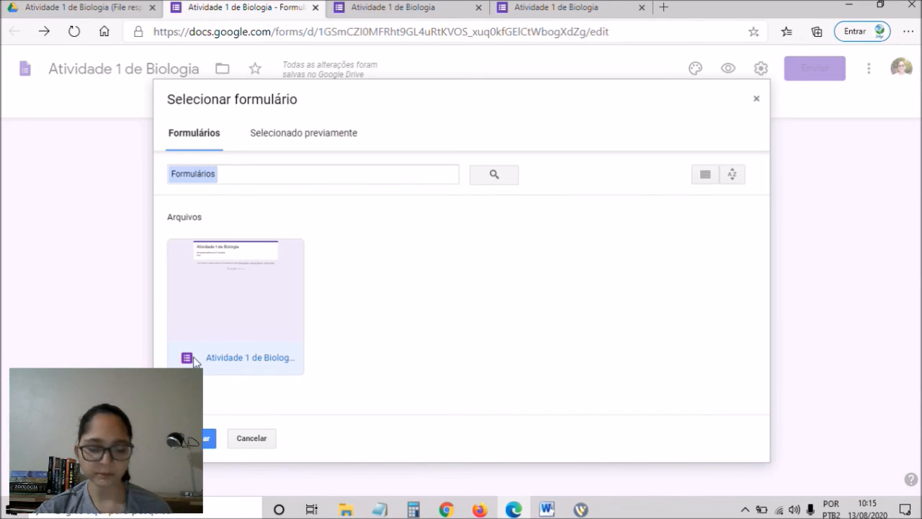
pyautogui.click(256, 440)
# - Add a title and description block titled "Titulo" with the Lorem ipsum passage as its description
pyautogui.click(752, 339)
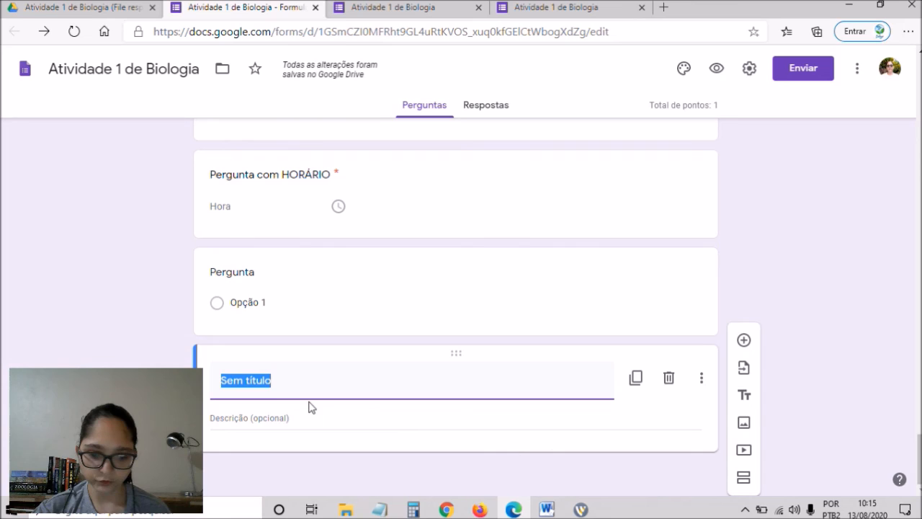
pyautogui.write('Tiu')
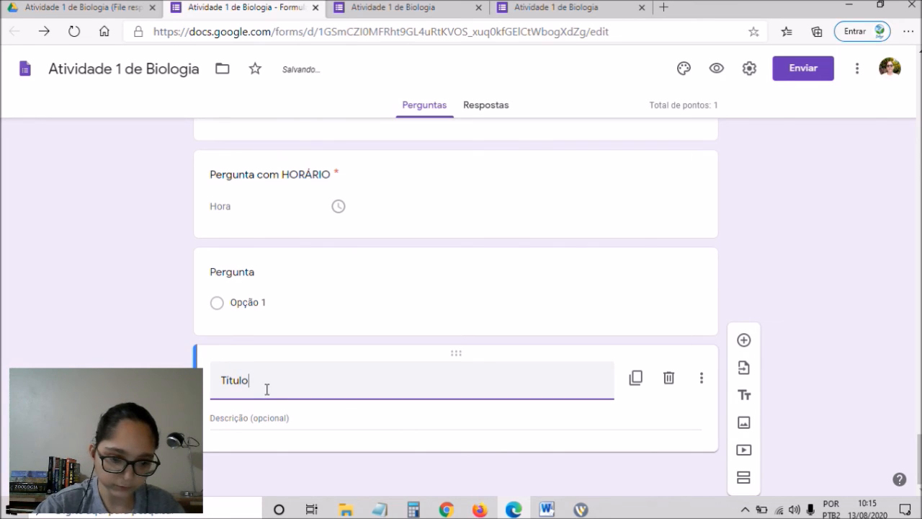
pyautogui.click(226, 423)
pyautogui.write('Lorem ipsum dolor sit amet, consectetur adipiscing elit. Curabitur congue in massa sit amet mollis. Curabitur condimentum est nec eros tincidunt viverra. Aliquam tristique turpis eu diam pellentesque, et laoreet diam pharetra.  Aenean massa augue, semper non sollicitudin a, hendrerit in lectus. Cras elementum tempus dui, ut malesuada diam imperdiet ut. In euismod lacus et blandit mollis.  Cras aliquet arcu nec urna blandit vulputate. Lorem ipsum dolor sit amet, consectetur adipiscing elit. Curabitur congue in massa sit amet mollis. Curabitur condimentum est nec eros tincidunt viverra. Aliquam tristique turpis eu diam pellentesque, et laoreet diam pharetra.  Aenean massa augue, semper non sollicitudin a, hendrerit in lectus. Cras elementum tempus dui, ut malesuada diam imperdiet ut. In euismod lacus et blandit mollis.  Cras aliquet arcu nec urna blandit vulputate.')
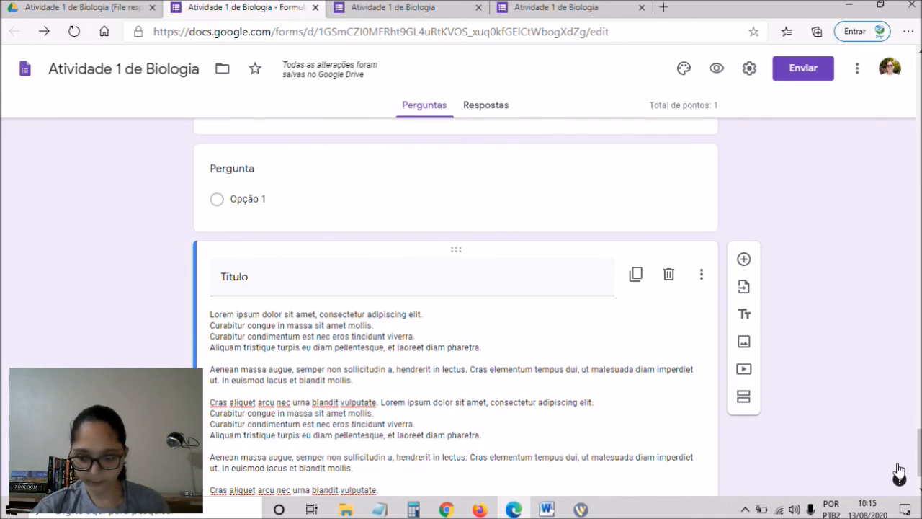
# - Insert the Lorem ipsum text image from a local file below the title and description block
pyautogui.click(744, 342)
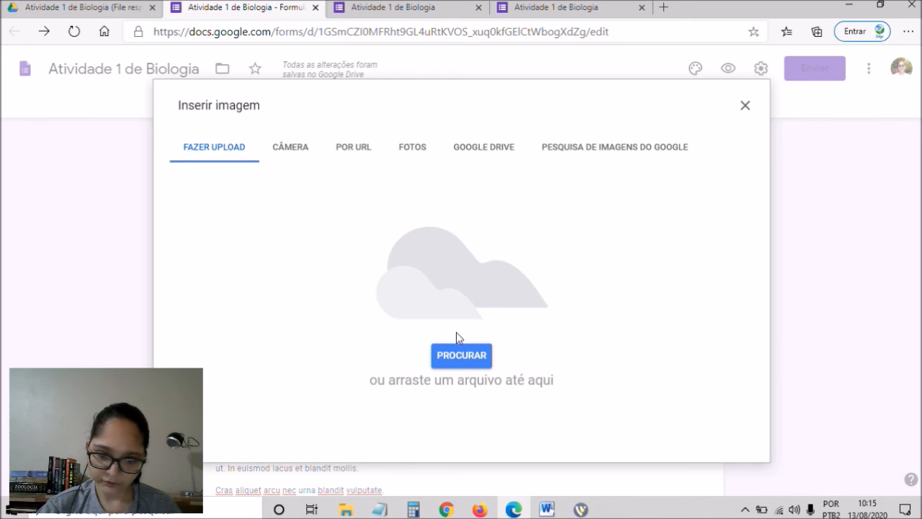
pyautogui.click(920, 510)
pyautogui.moveTo(117, 98); pyautogui.dragTo(414, 302)
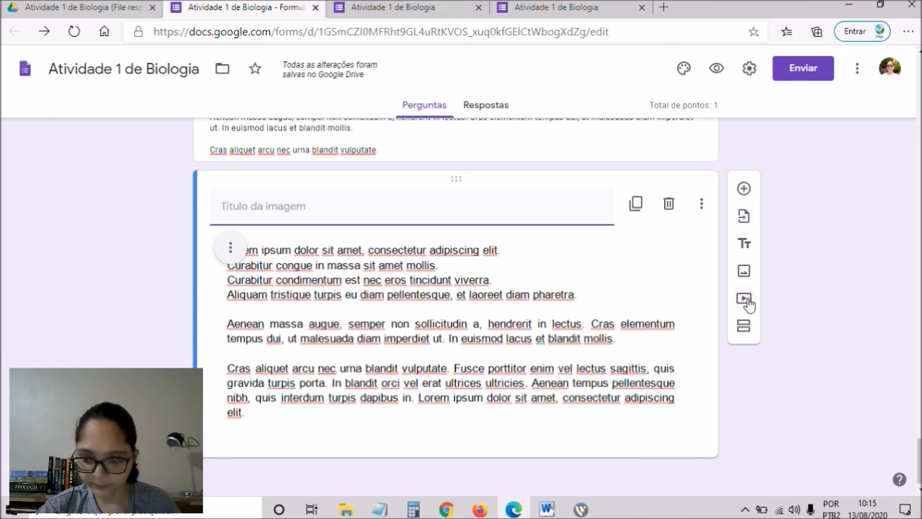
# - Search YouTube for "tutoriais" as a video to insert, examine the URL option, and close the selection without adding a video
pyautogui.click(747, 302)
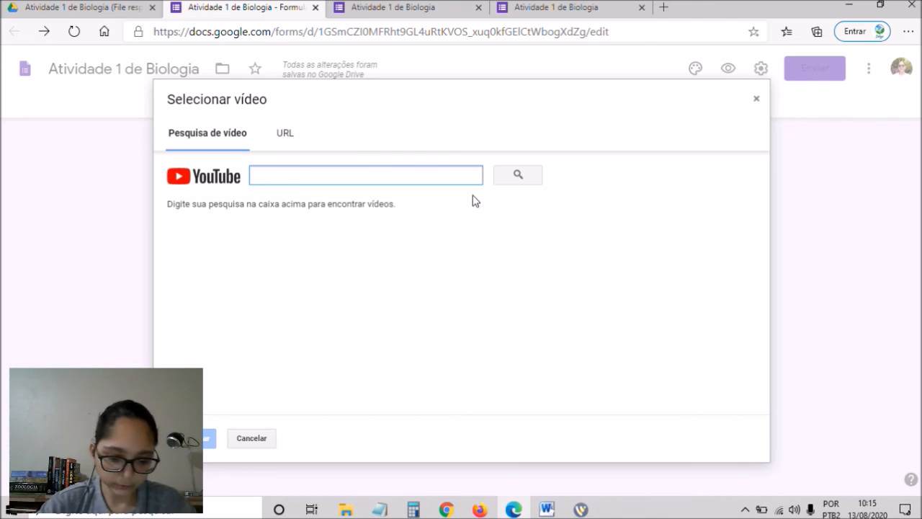
pyautogui.write('tu')
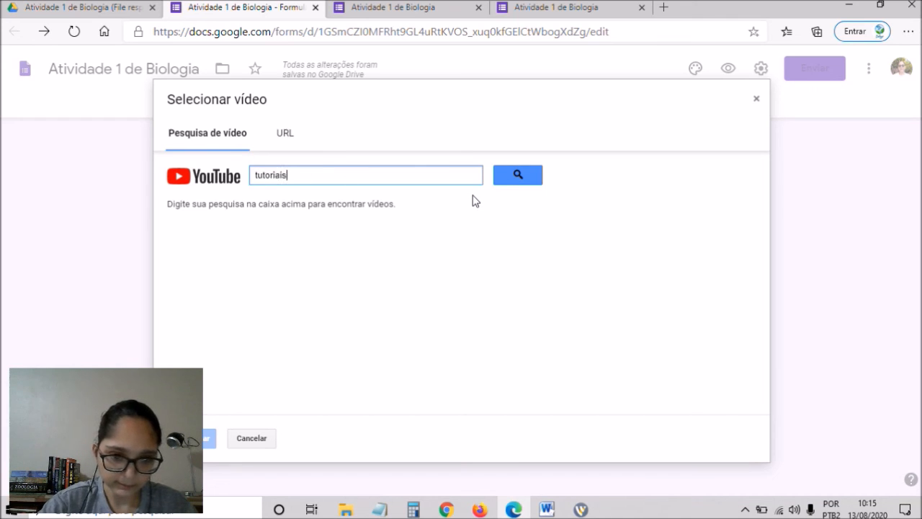
pyautogui.write('toriais')
pyautogui.press('Return')
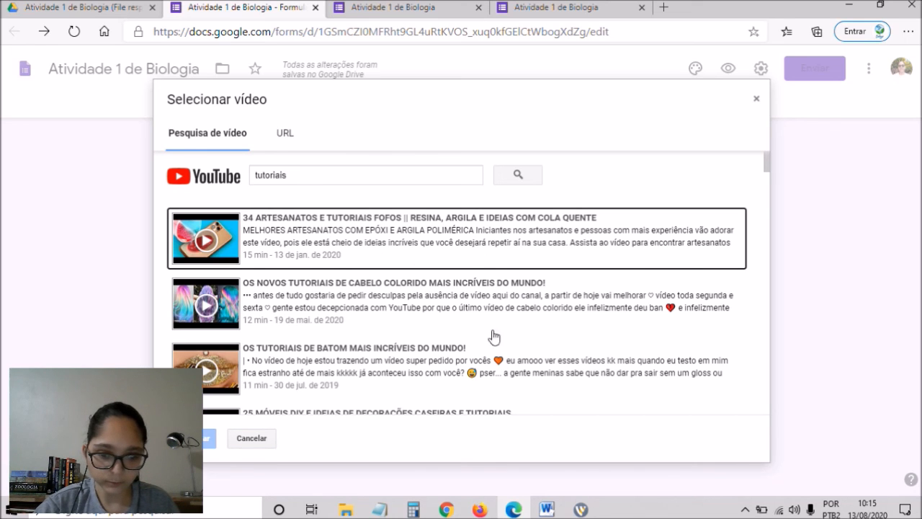
pyautogui.click(286, 134)
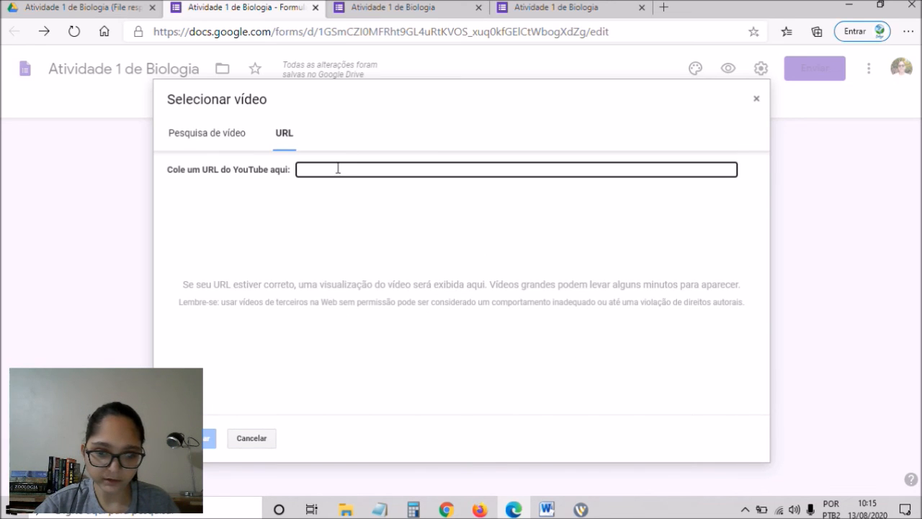
pyautogui.click(251, 443)
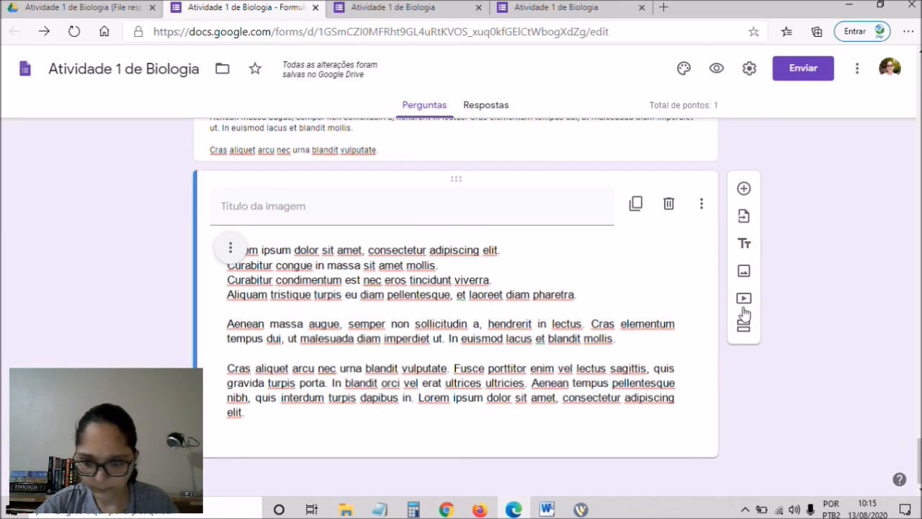